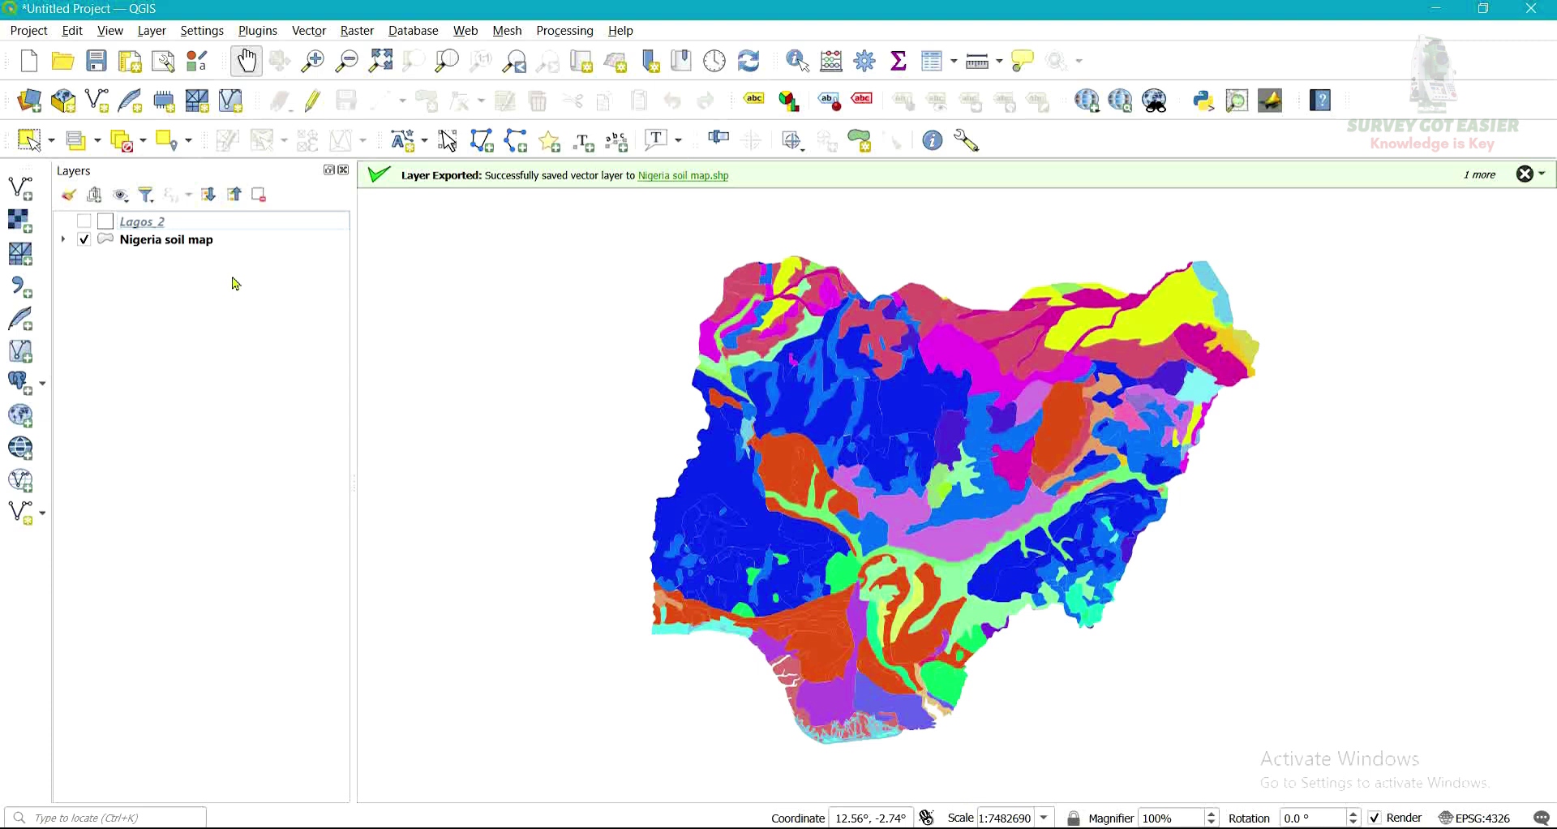
# Step: Turn on the Lagos 2 boundary layer over the Nigeria soil map
pyautogui.click(86, 223)
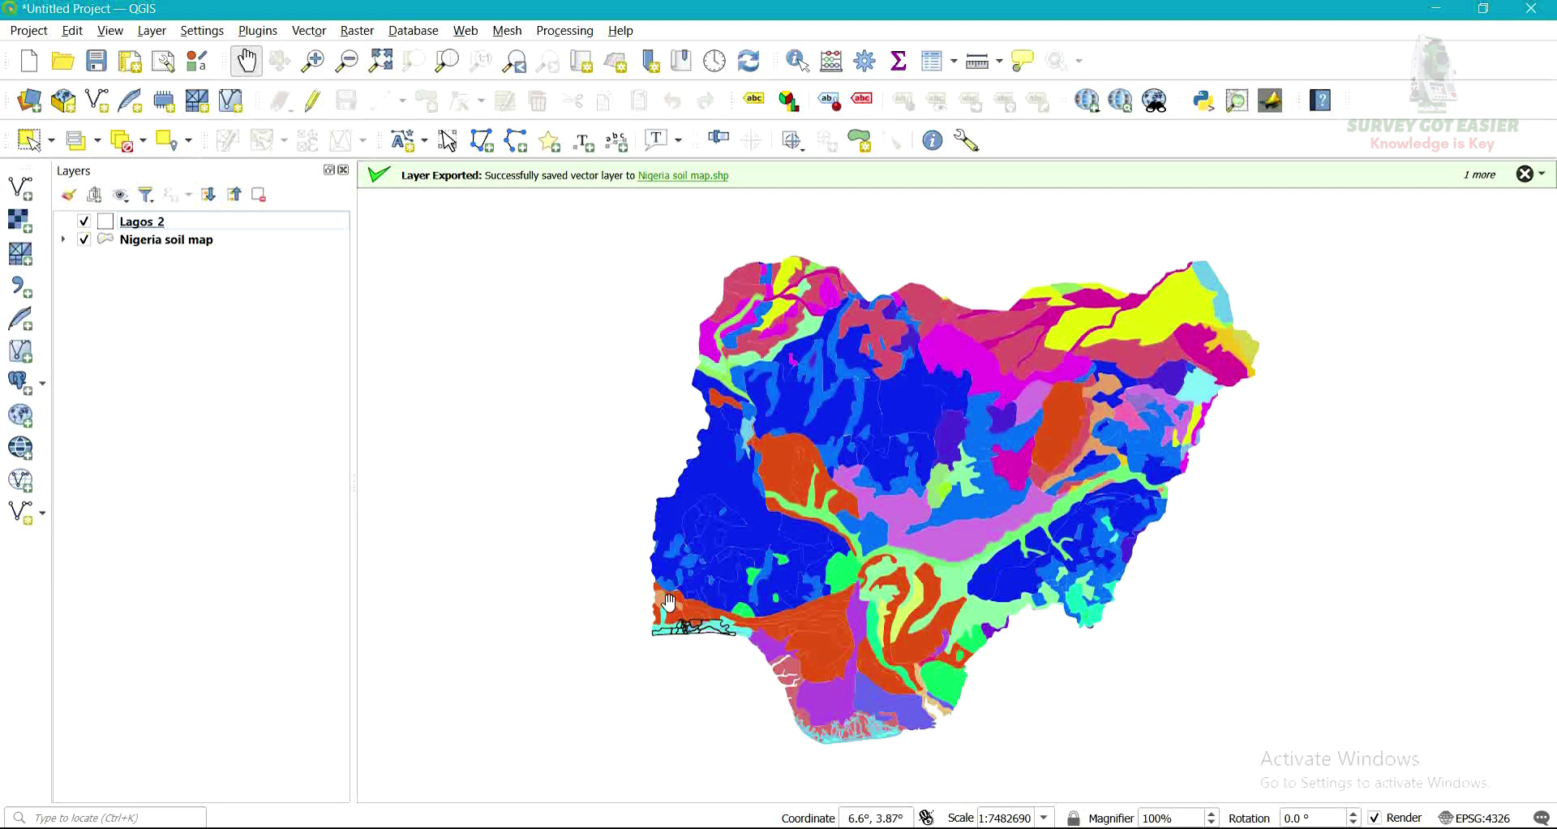
pyautogui.click(86, 224)
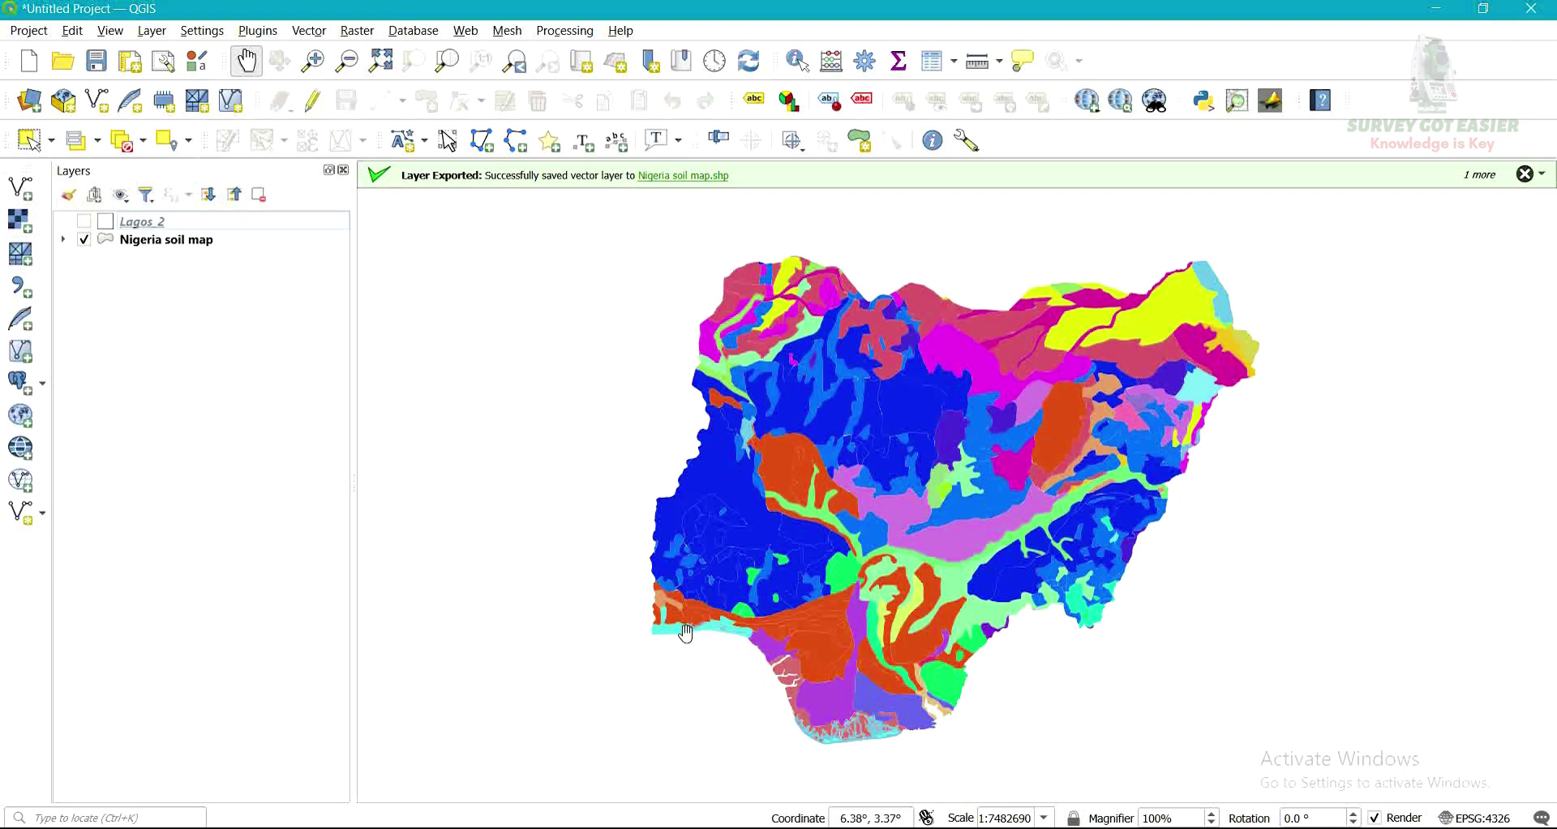
pyautogui.click(83, 223)
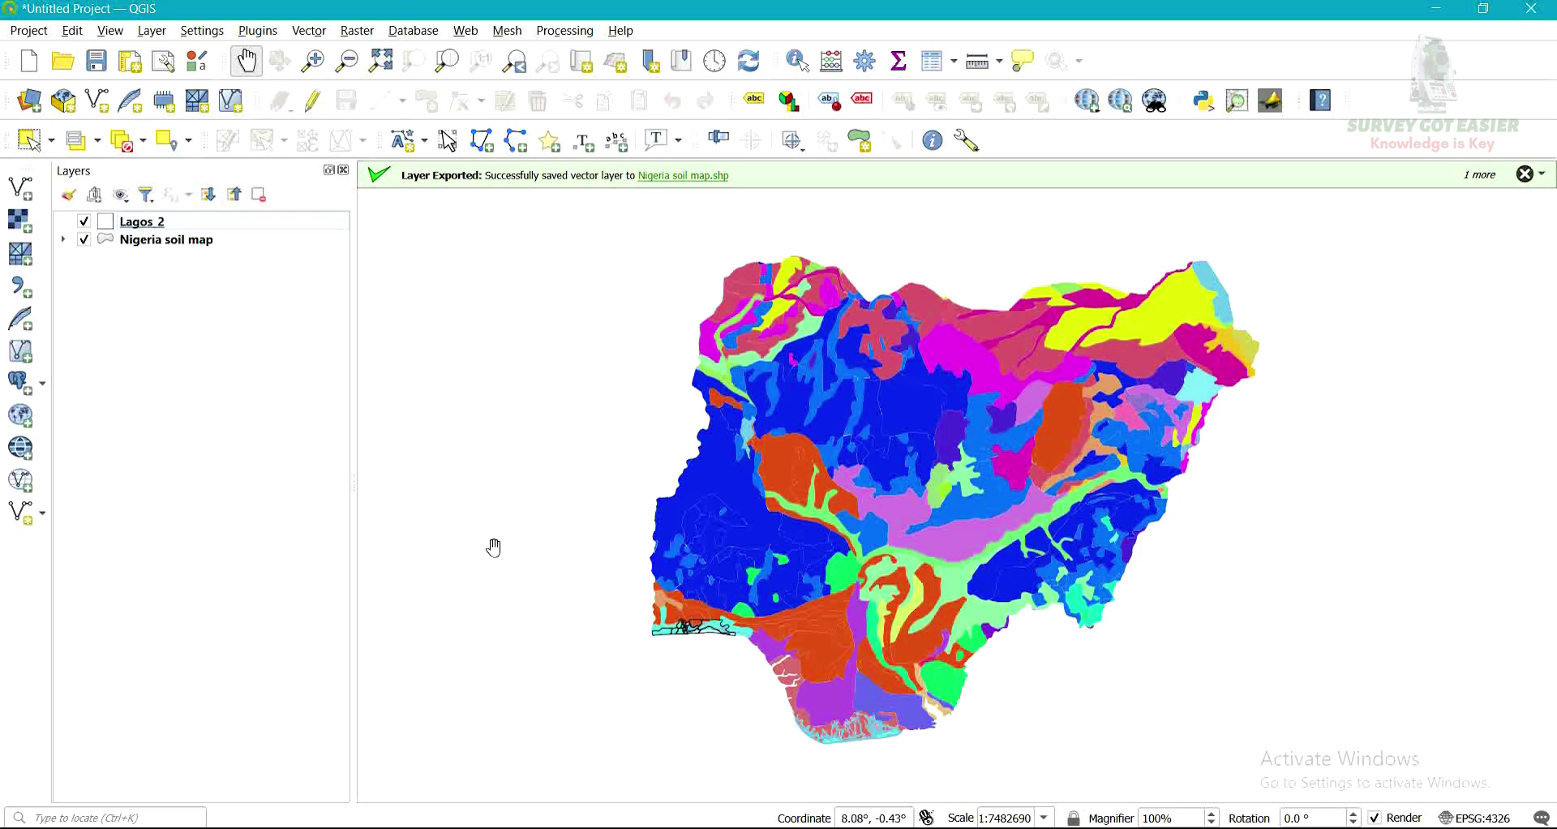
# Step: Zoom and pan the map in on the Lagos coastline
pyautogui.scroll(3, 662, 620)
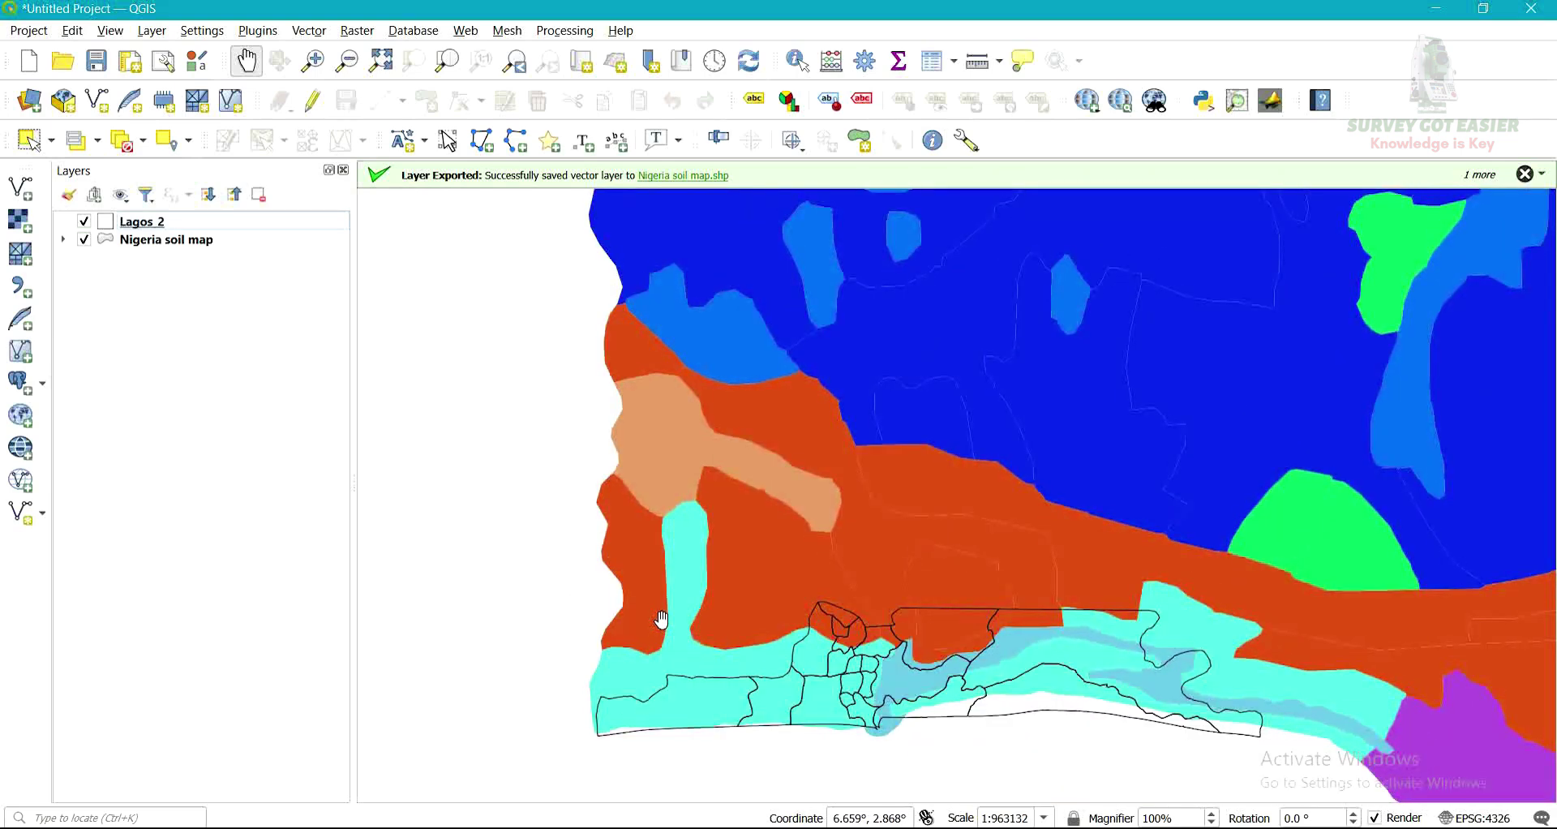
pyautogui.moveTo(662, 619); pyautogui.dragTo(633, 493)
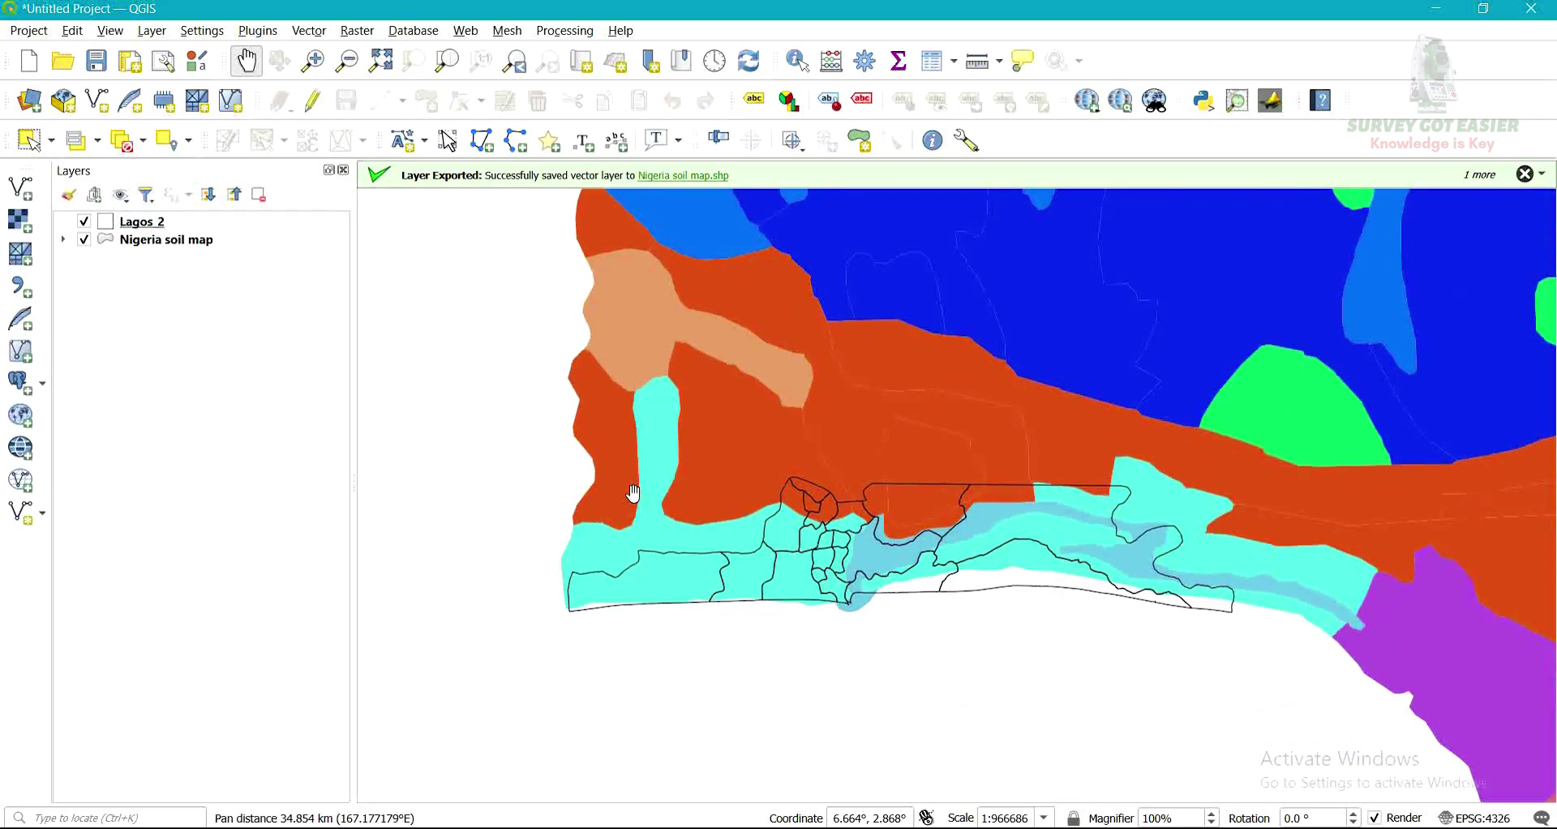
pyautogui.scroll(1, 785, 629)
pyautogui.scroll(-1, 785, 629)
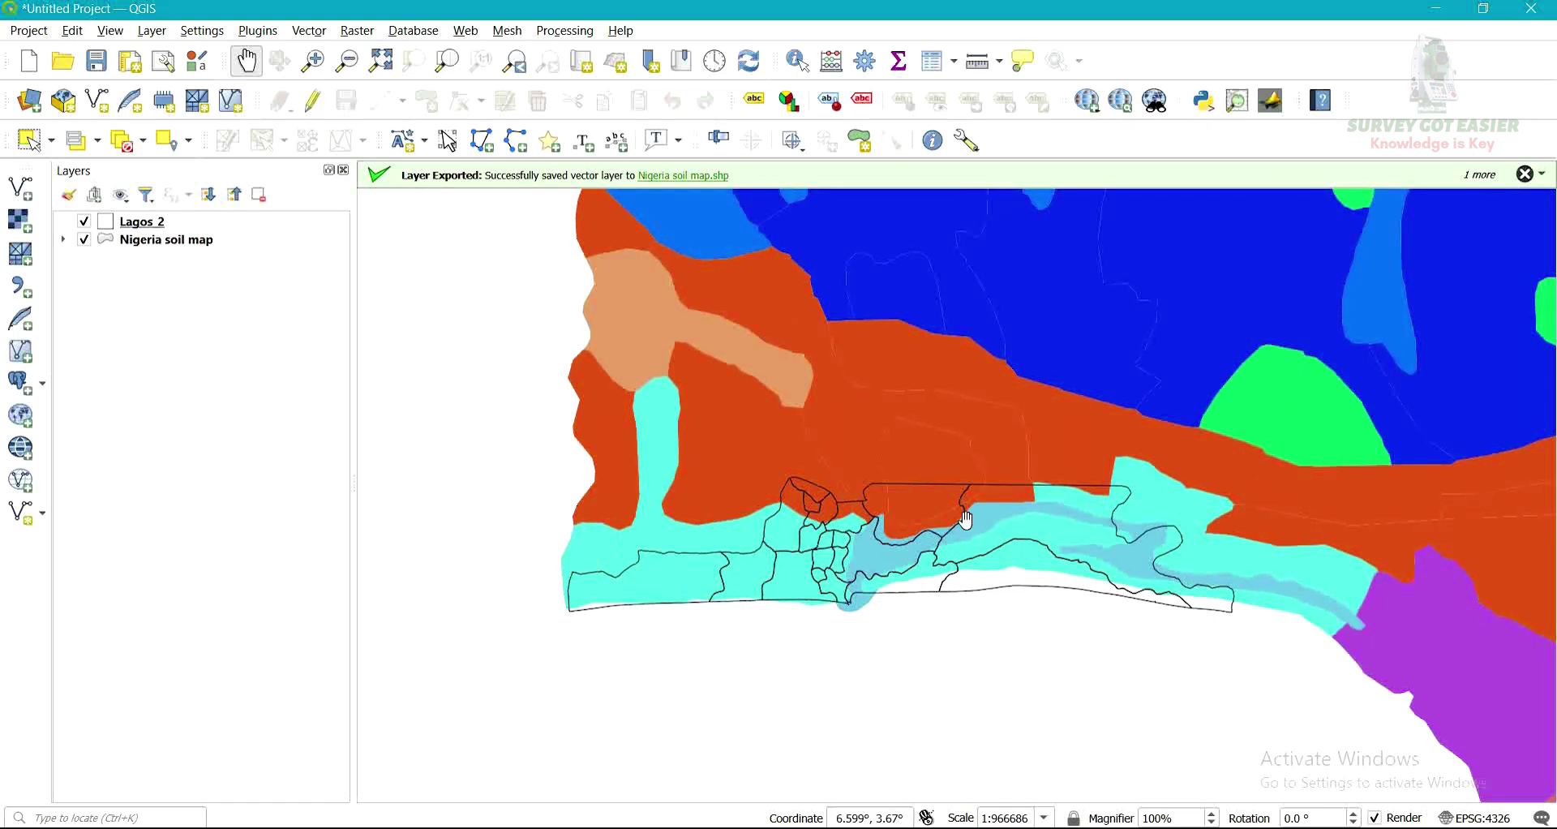
pyautogui.scroll(-5, 880, 547)
pyautogui.scroll(1, 866, 548)
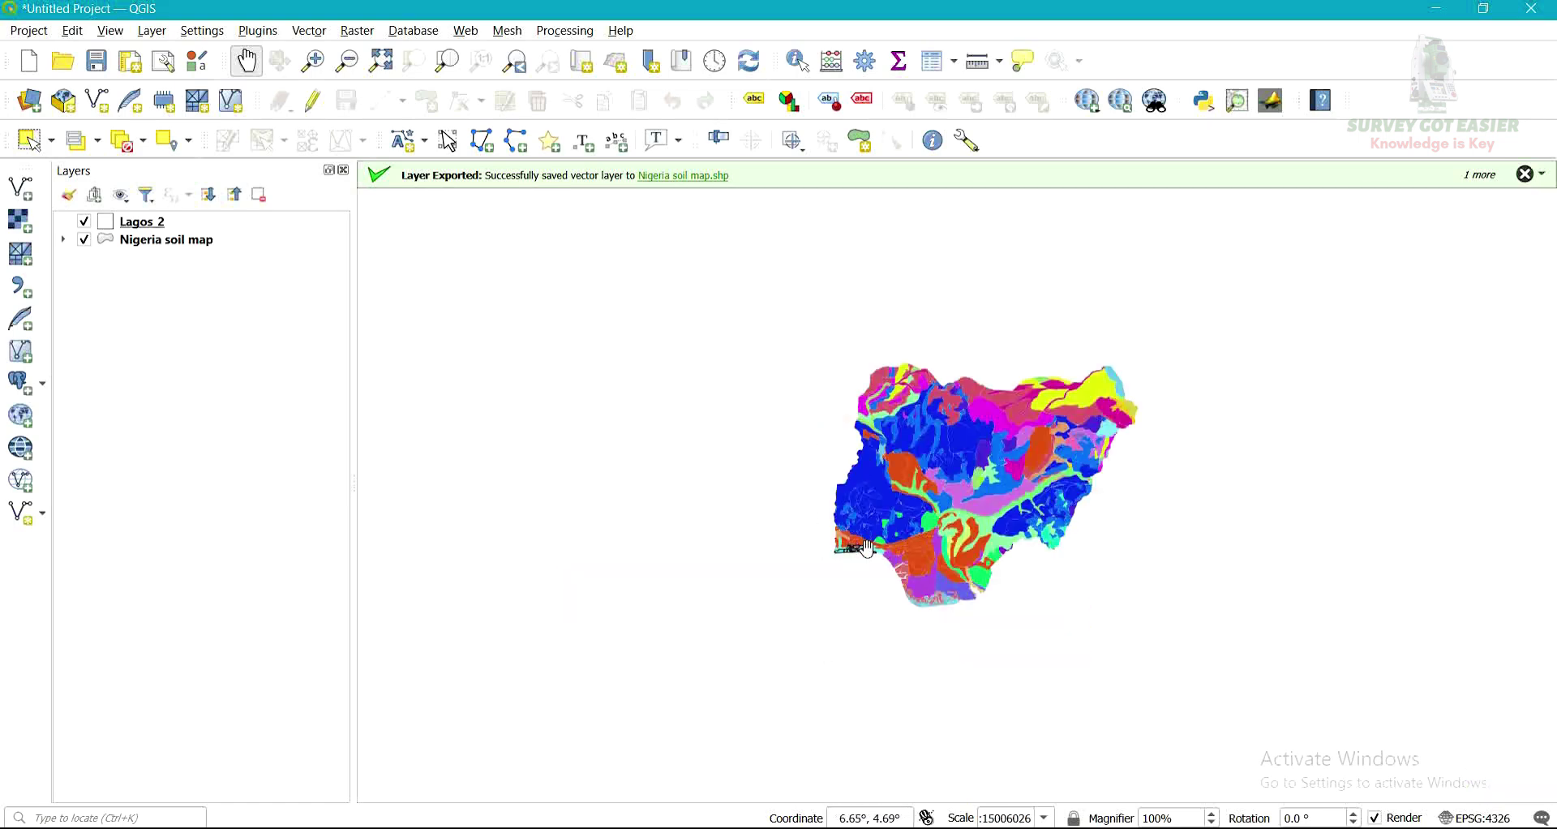
pyautogui.scroll(3, 856, 551)
pyautogui.scroll(1, 850, 553)
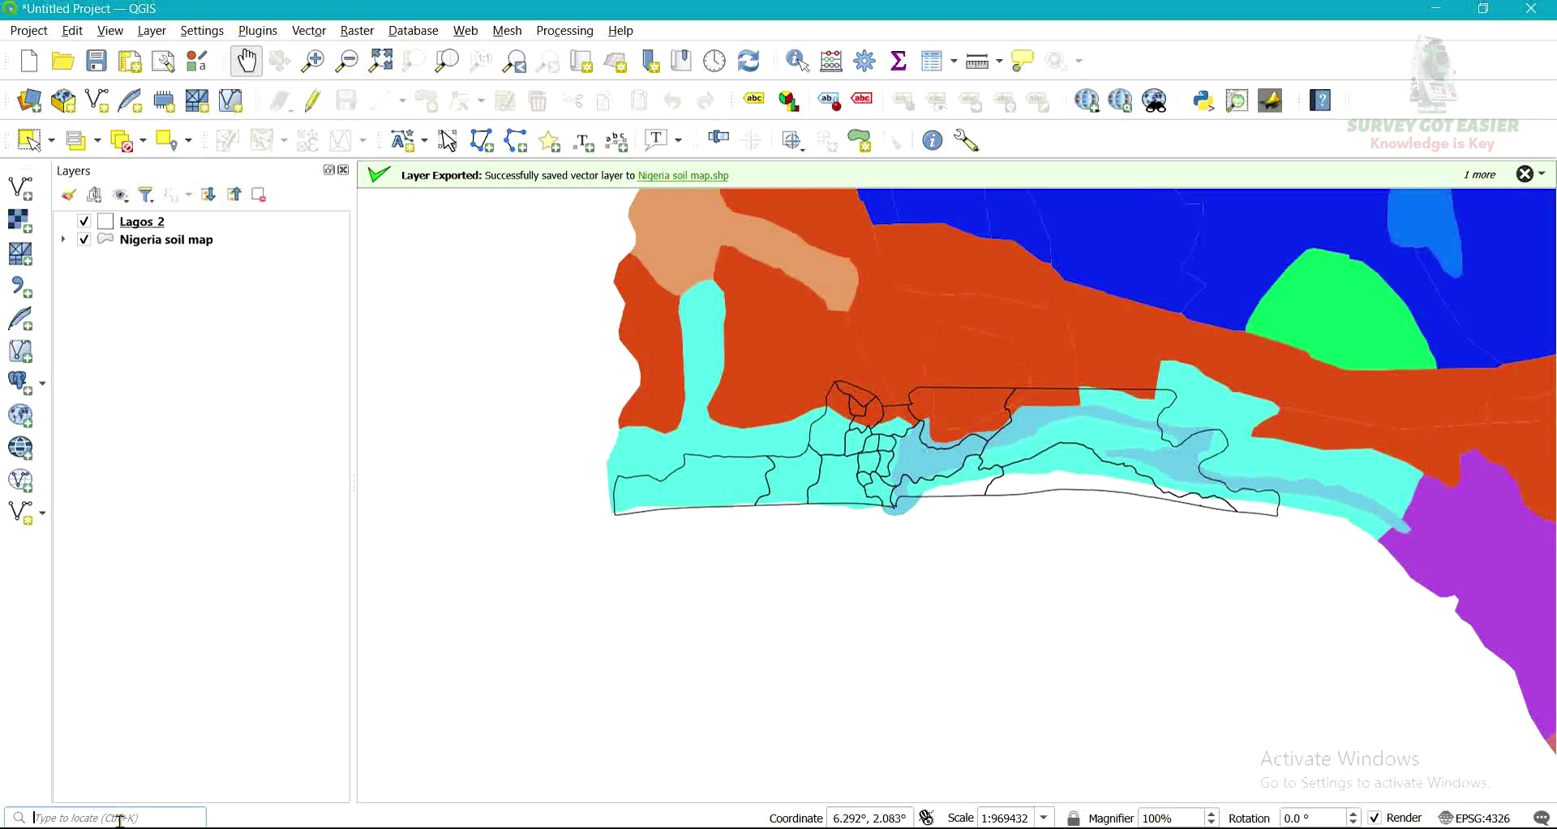
# Step: Search the locator for 'mask' and launch Clip vector by mask layer
pyautogui.write('mask')
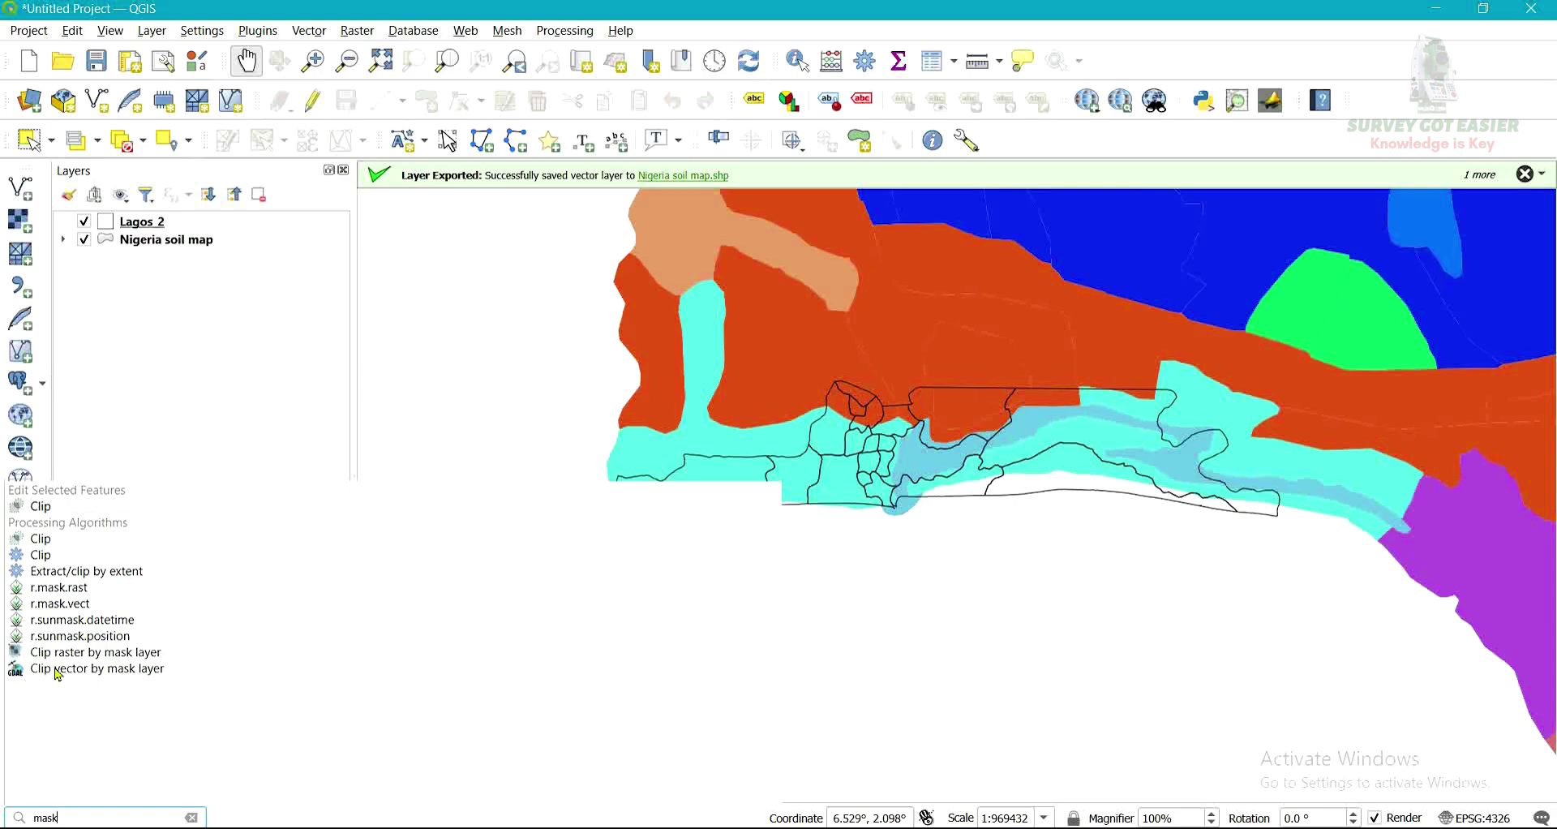
pyautogui.click(120, 674)
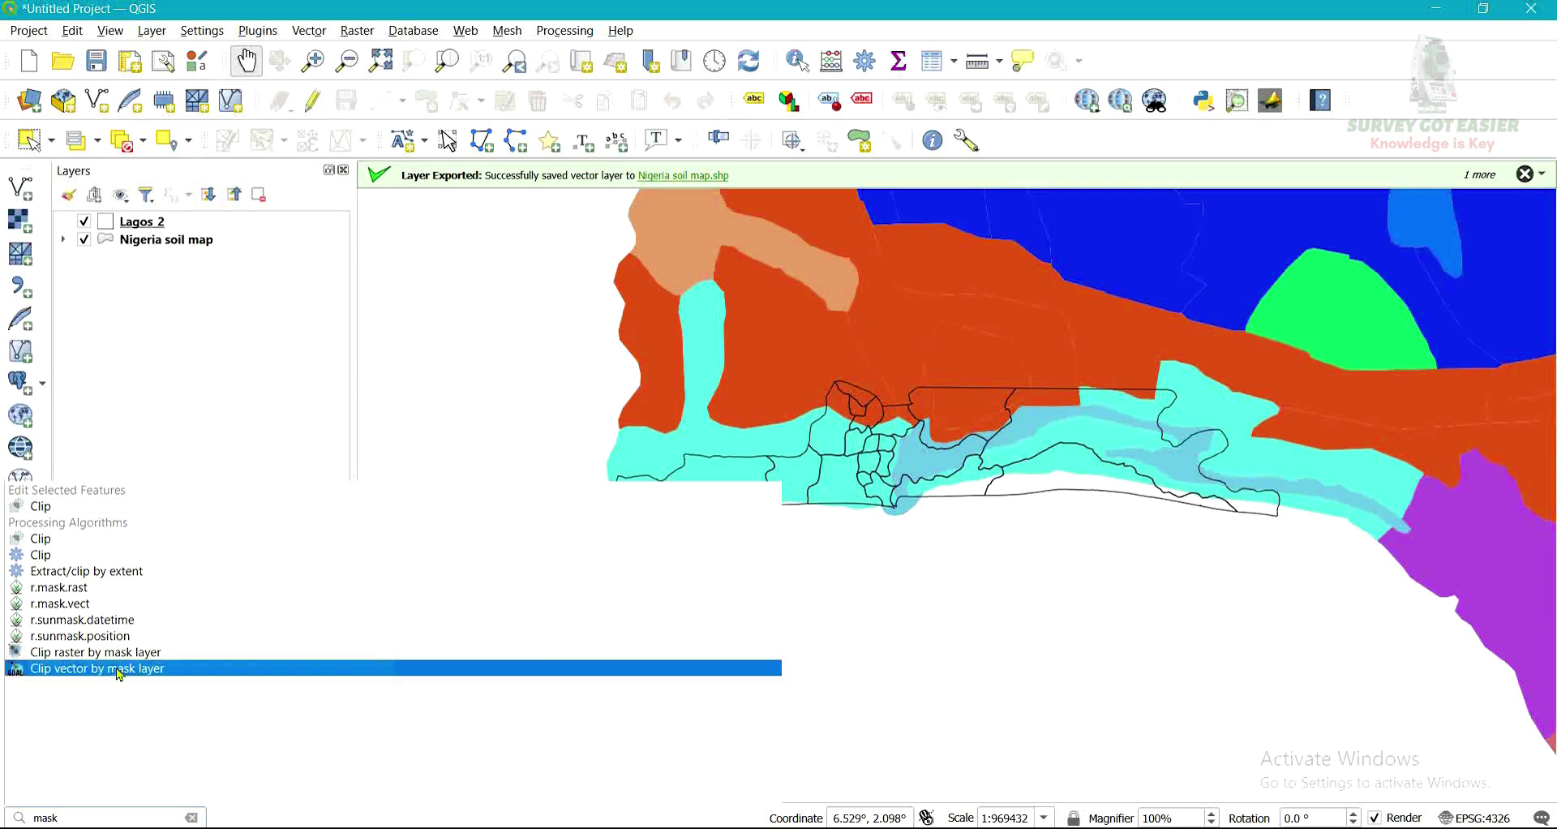
pyautogui.click(50, 673)
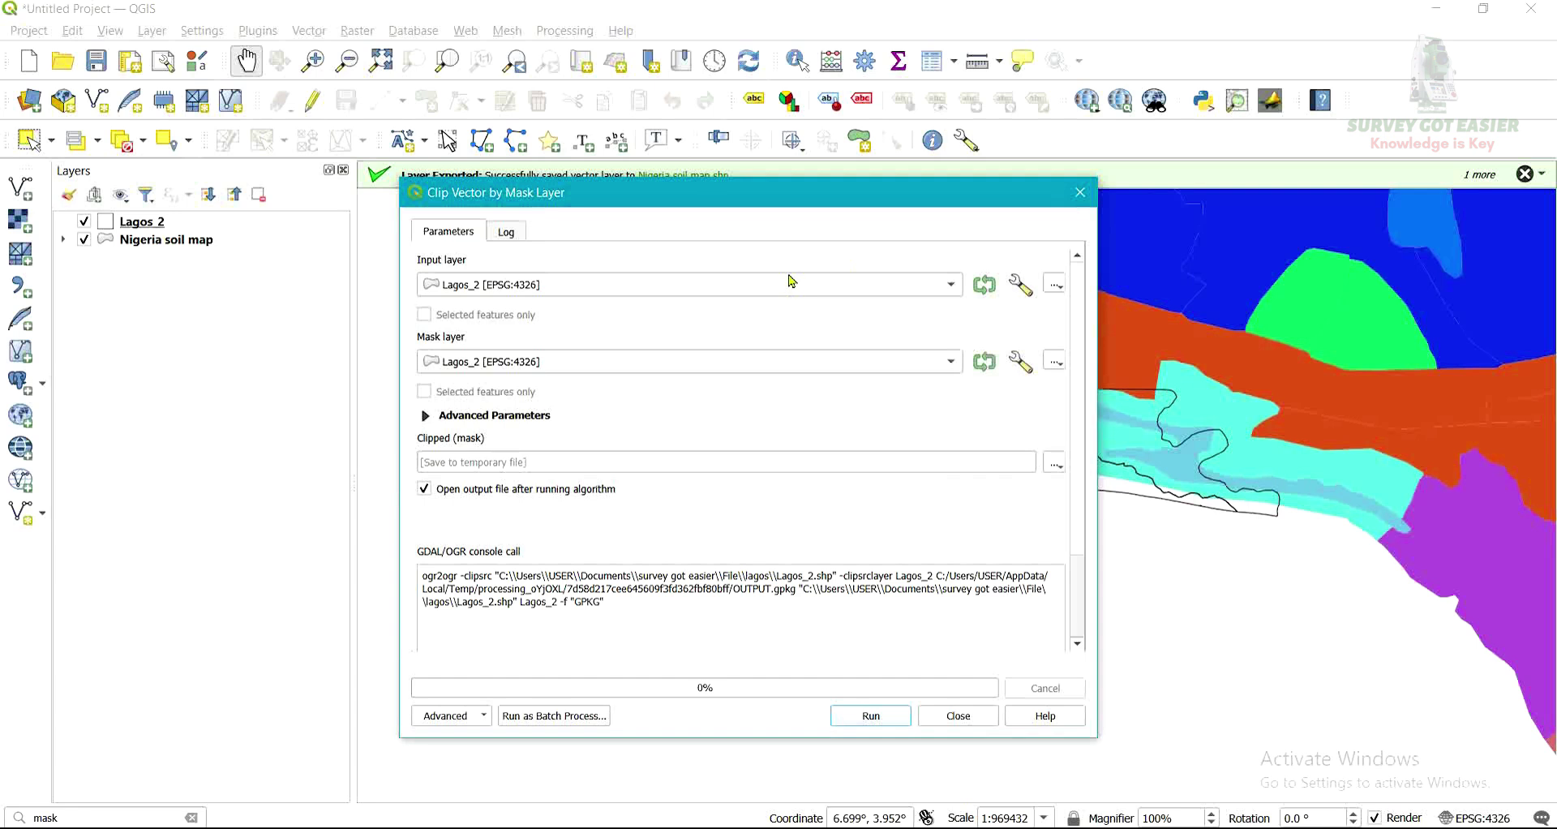
# Step: Set Nigeria soil map as the input layer and Lagos_2 as the mask layer
pyautogui.click(892, 284)
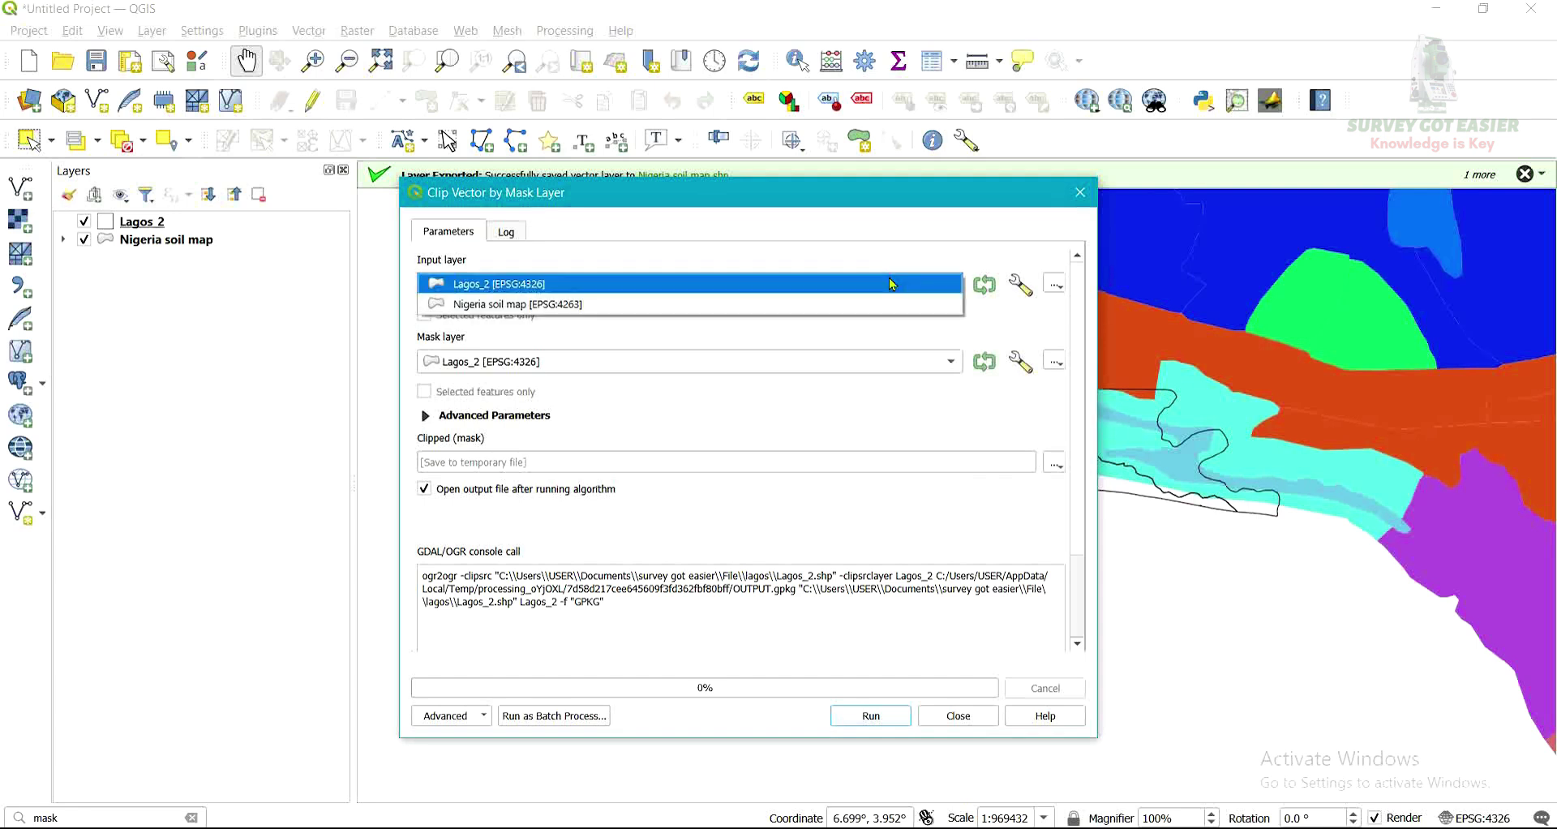
pyautogui.click(852, 304)
pyautogui.click(475, 361)
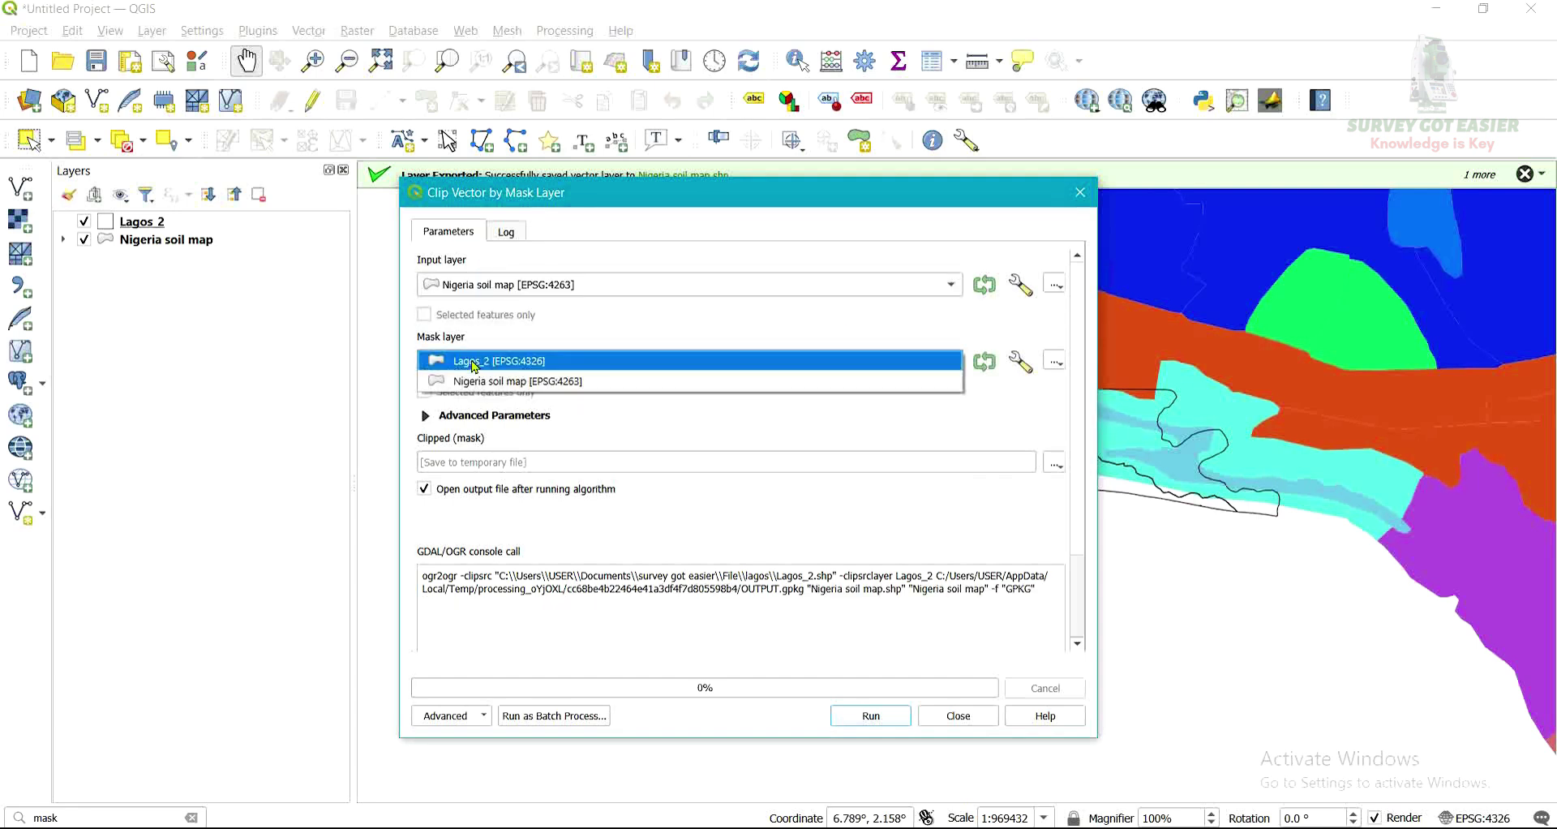
pyautogui.click(450, 361)
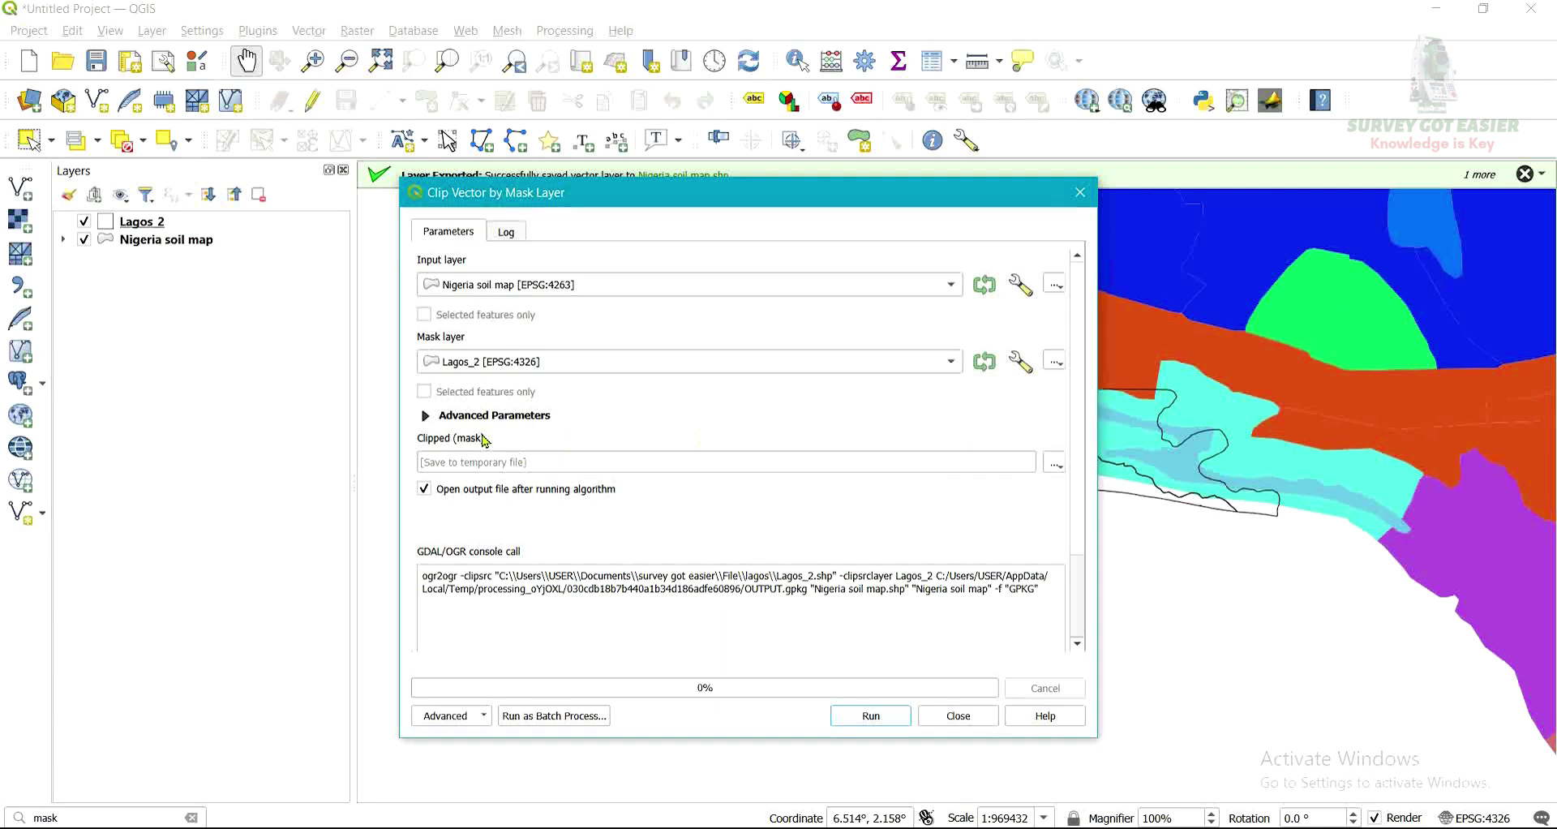
# Step: Save the clipped output to a file named Lagos extract.gpkg
pyautogui.click(442, 465)
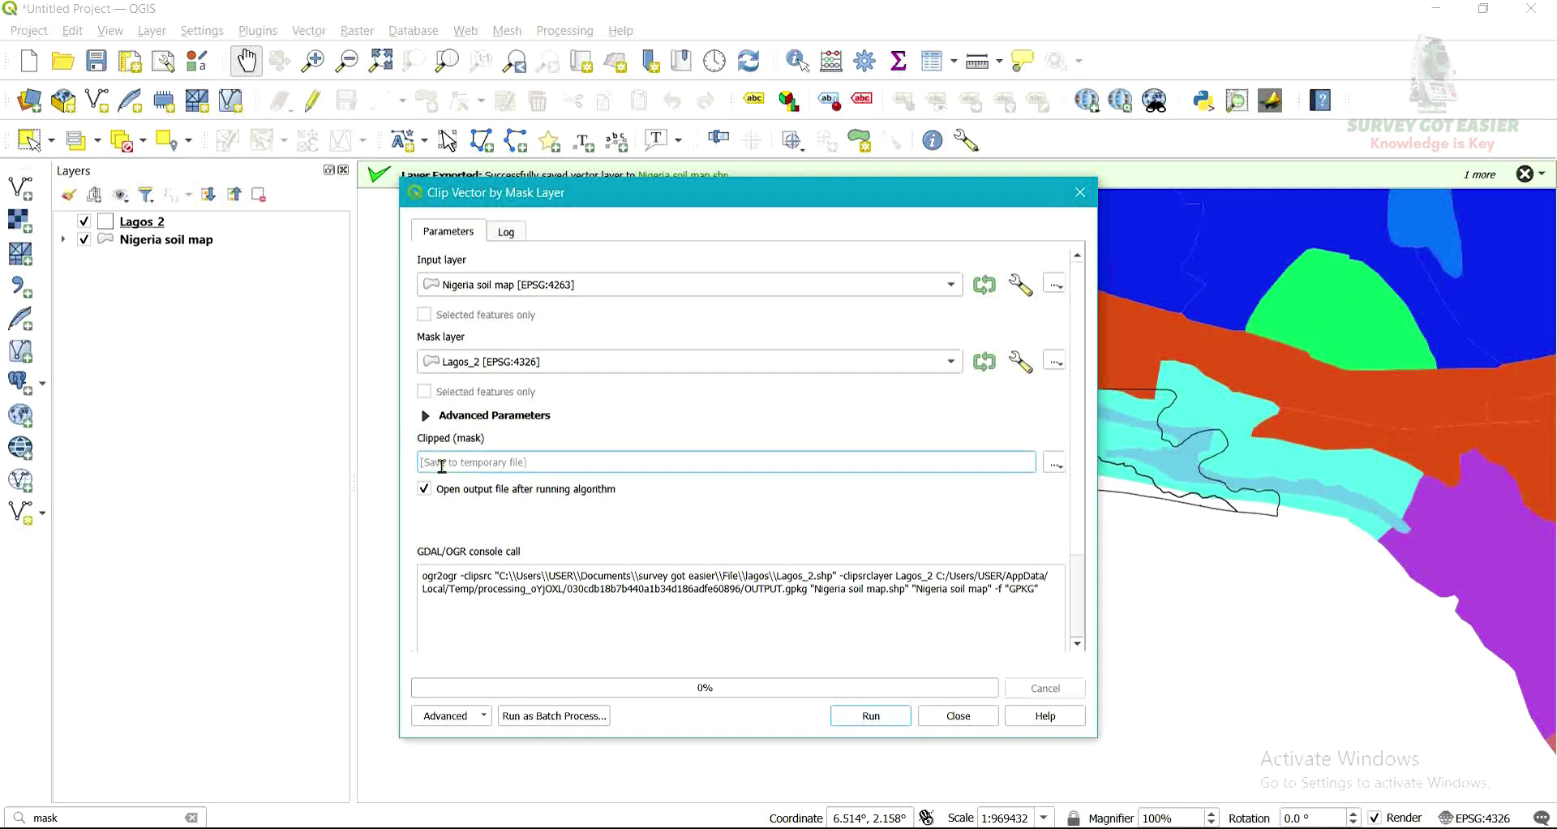
pyautogui.write('extract soi')
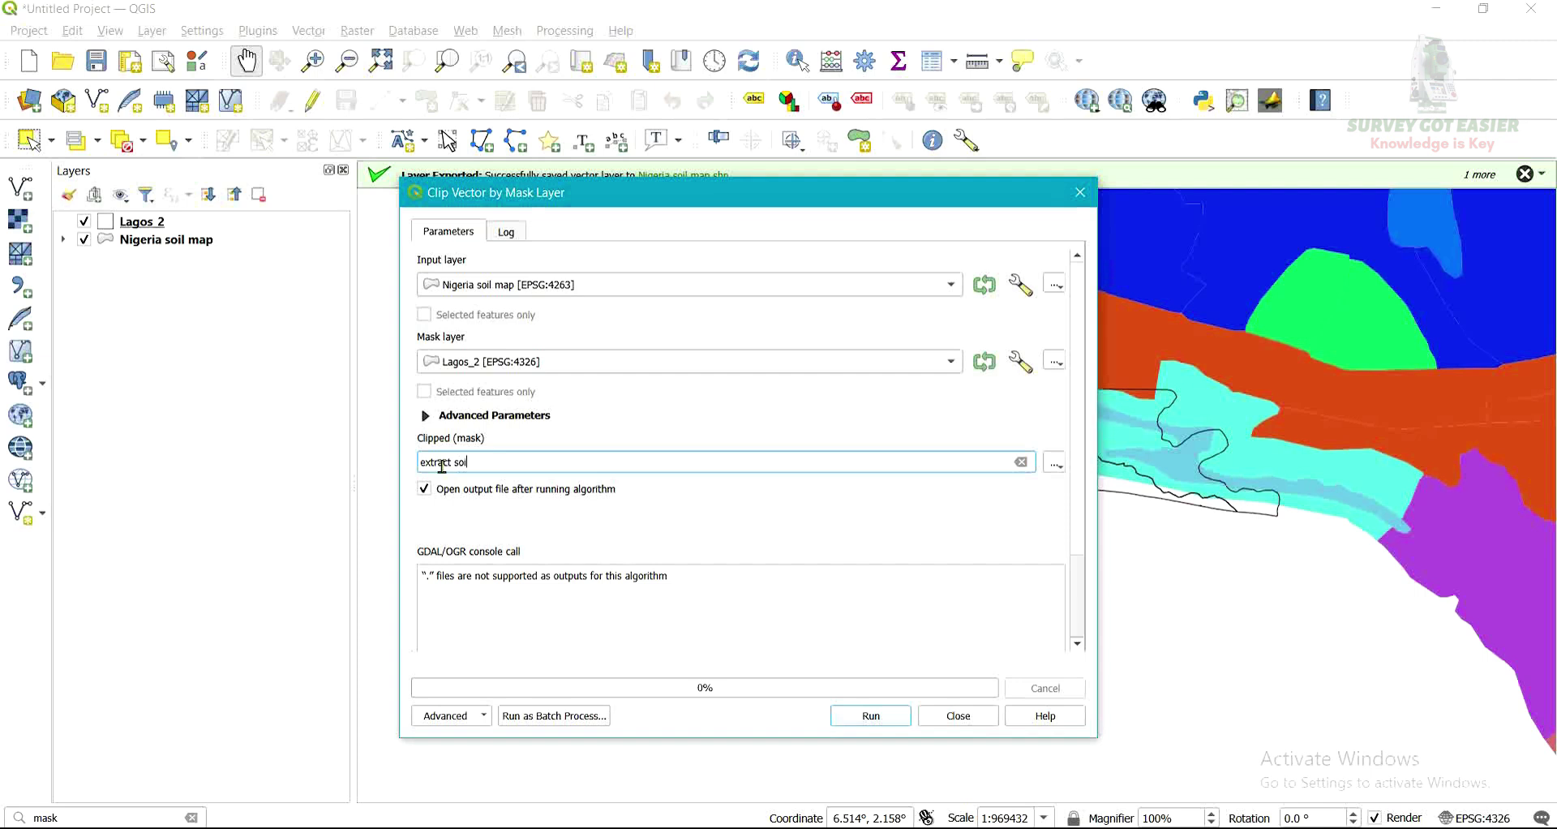
pyautogui.write('l map la')
pyautogui.click(1054, 468)
pyautogui.click(1105, 510)
pyautogui.write('Lagos extr')
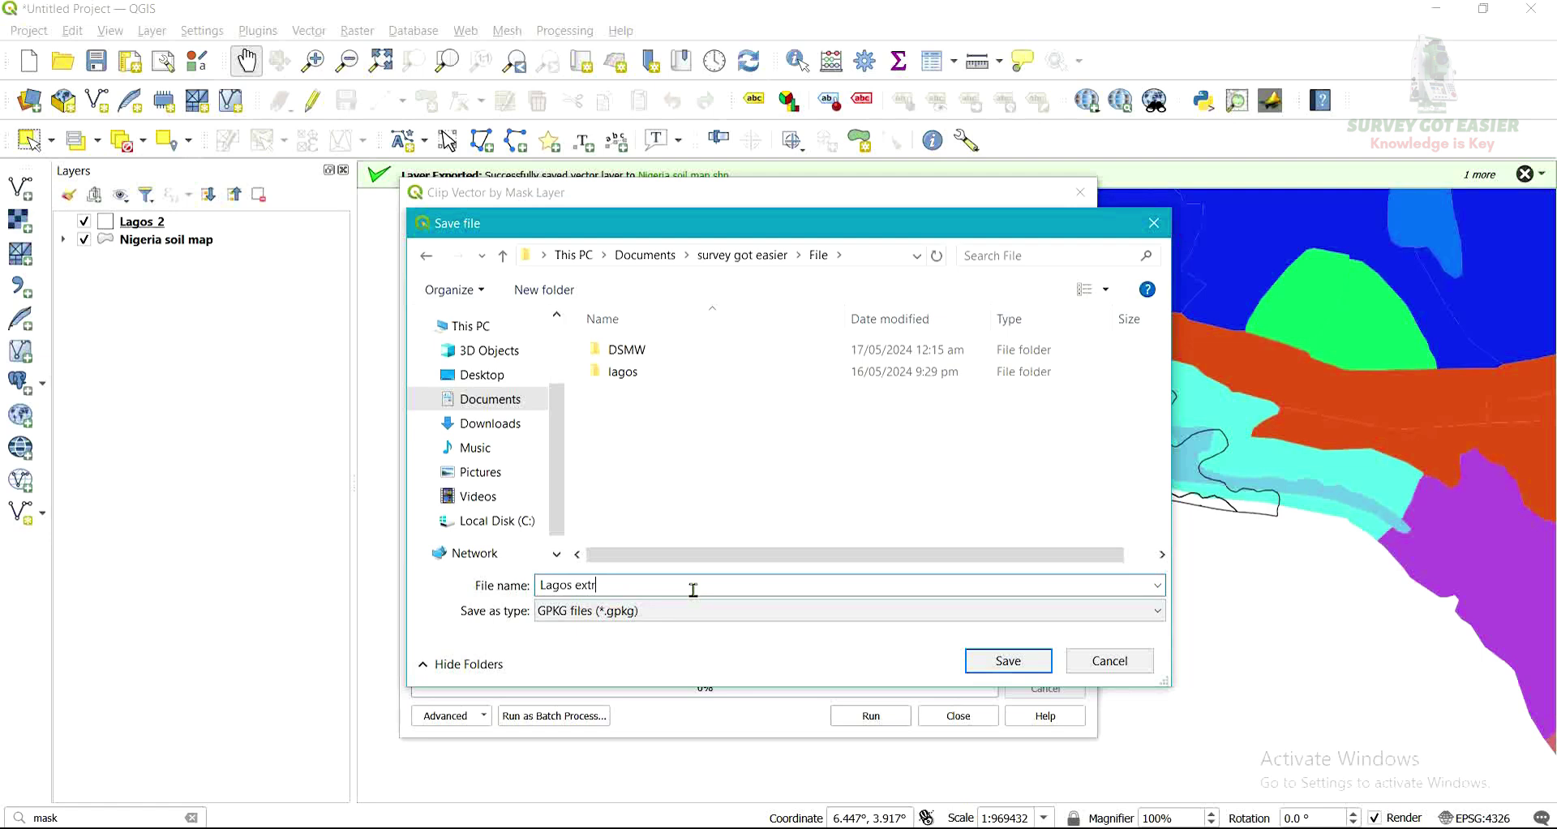
pyautogui.write('act')
pyautogui.click(1011, 661)
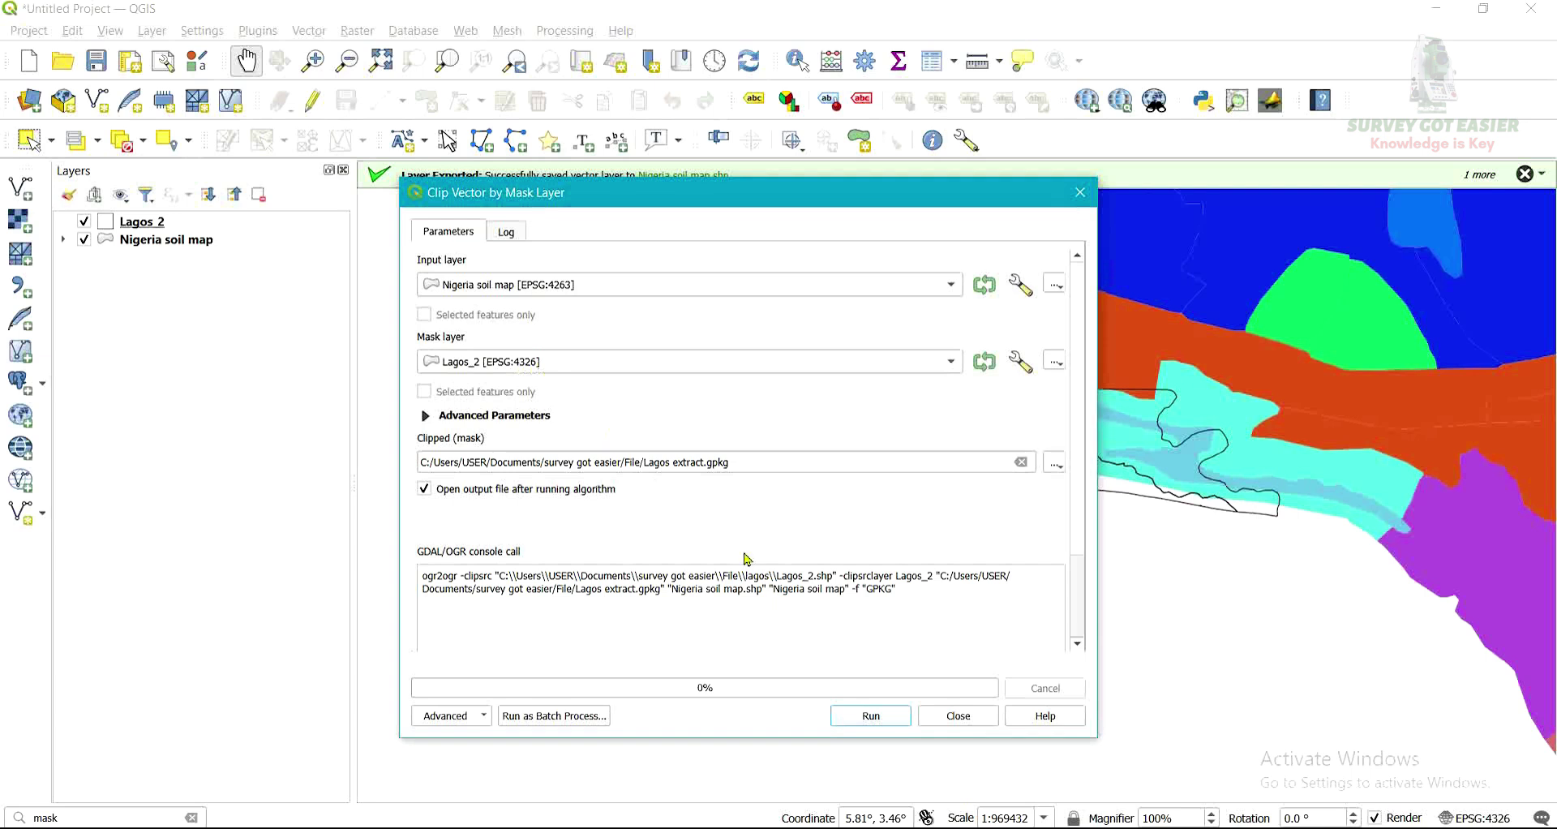
# Step: Run the clip, accepting the CRS mismatch warning, and close the tool
pyautogui.click(884, 715)
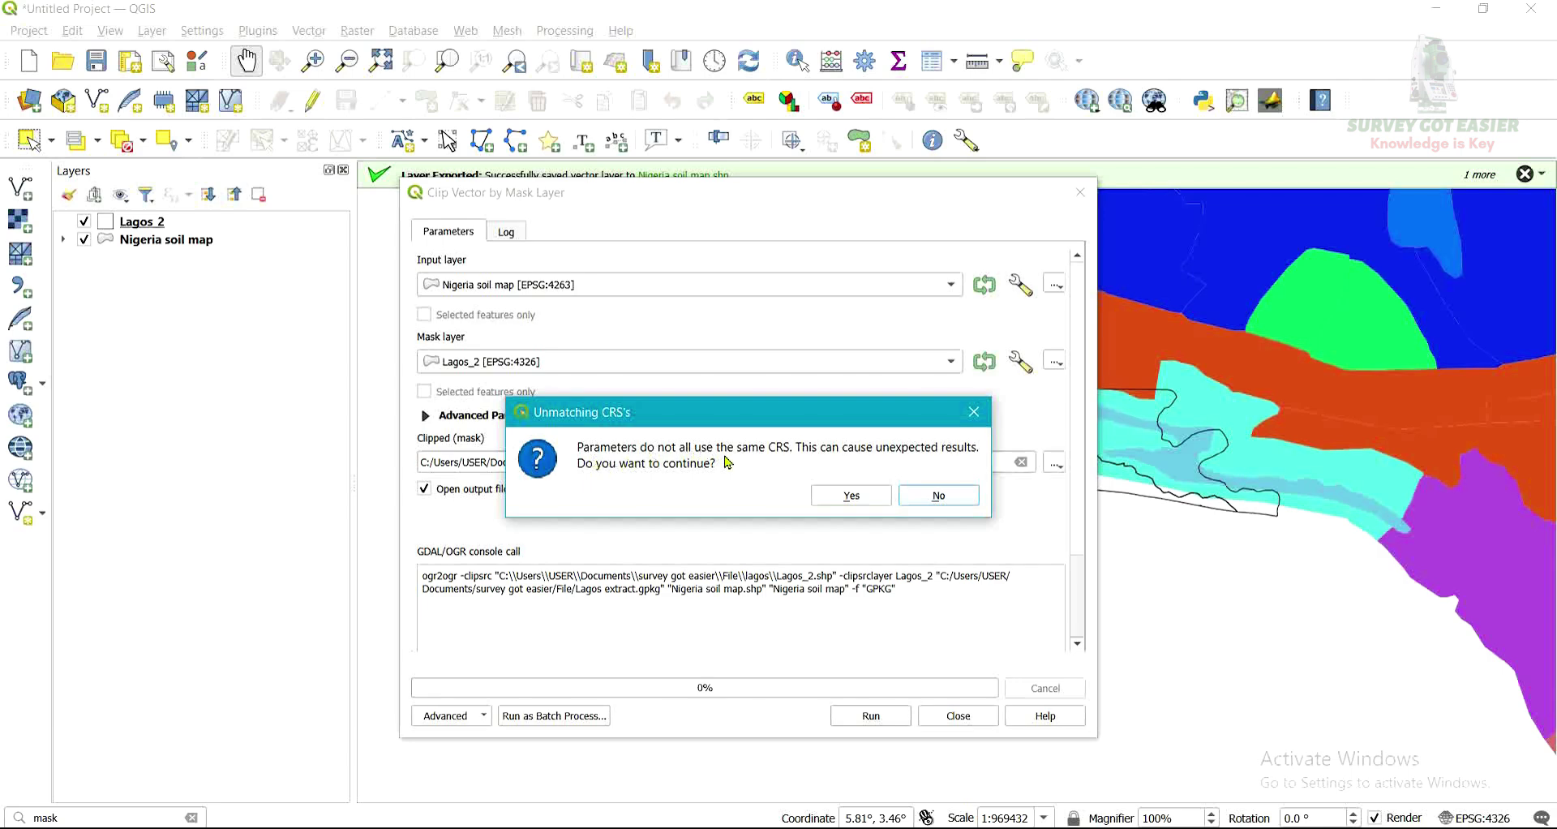
pyautogui.click(847, 496)
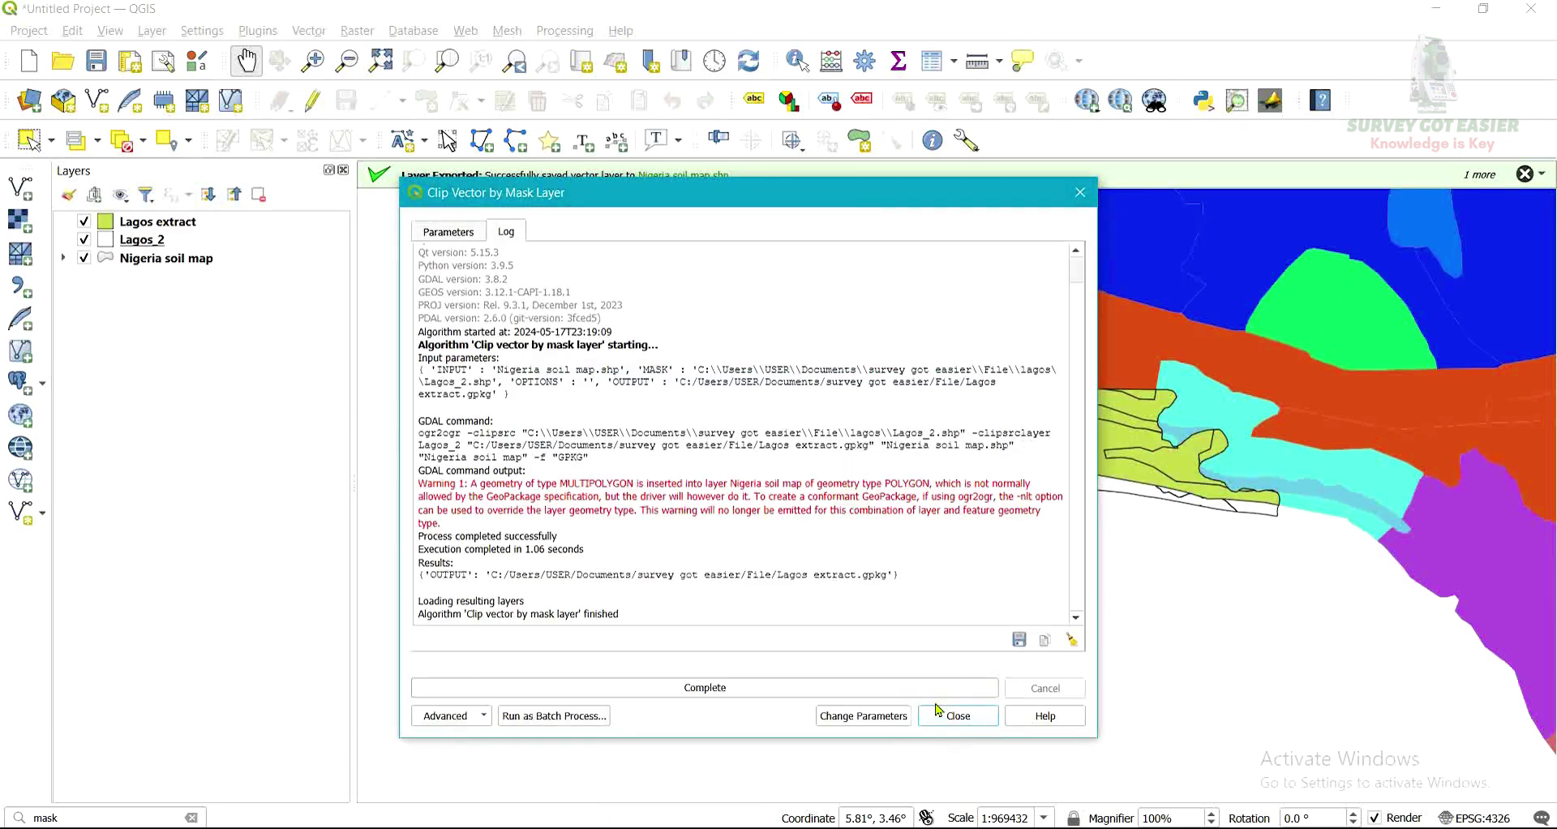
pyautogui.click(948, 715)
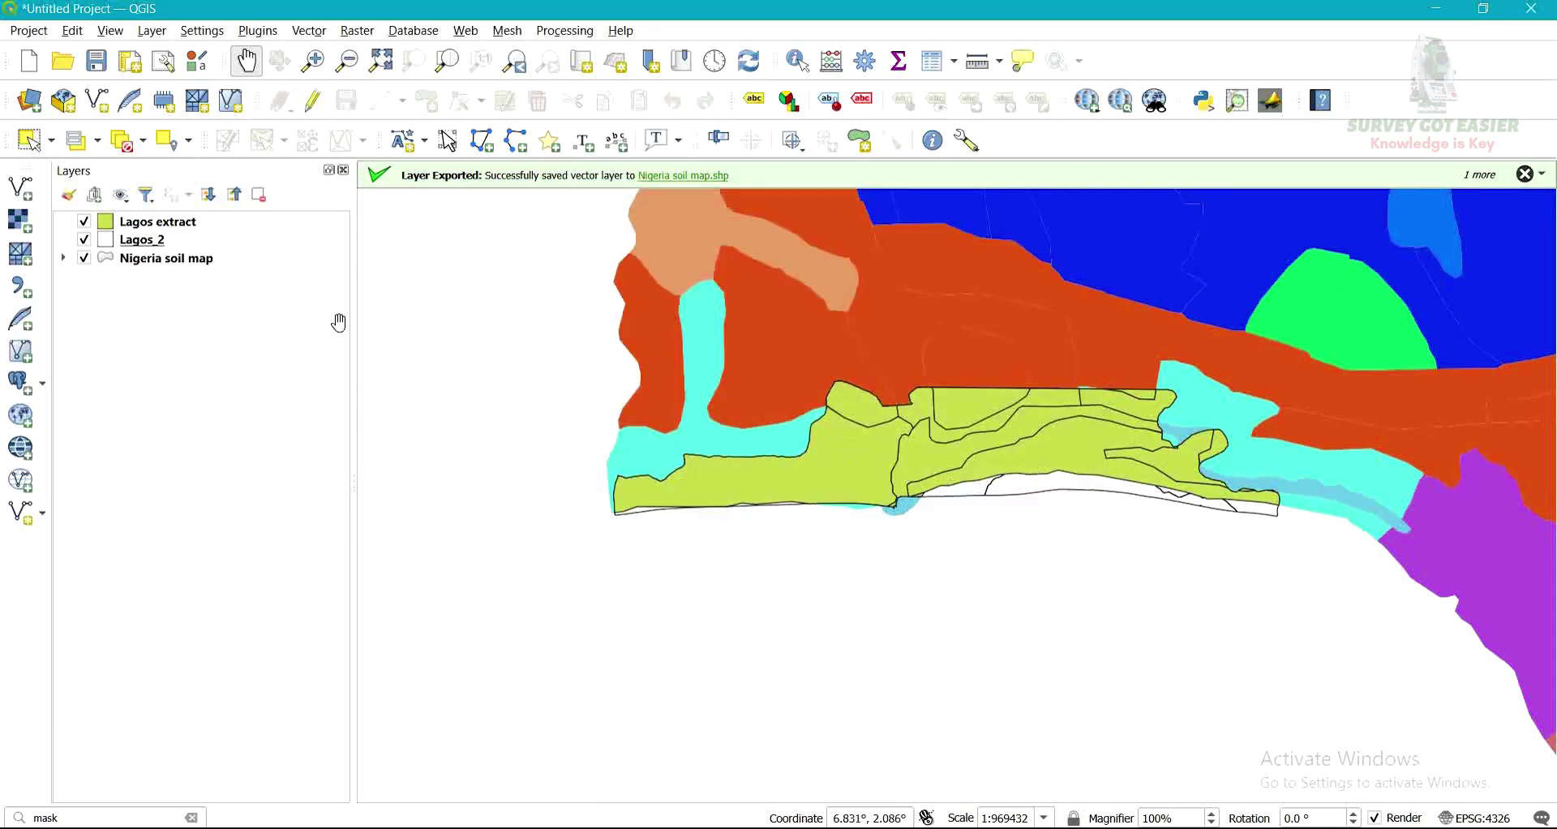
# Step: Hide the Nigeria soil map and Lagos_2 layers, leaving only Lagos extract visible
pyautogui.scroll(-2, 626, 395)
pyautogui.scroll(-2, 747, 434)
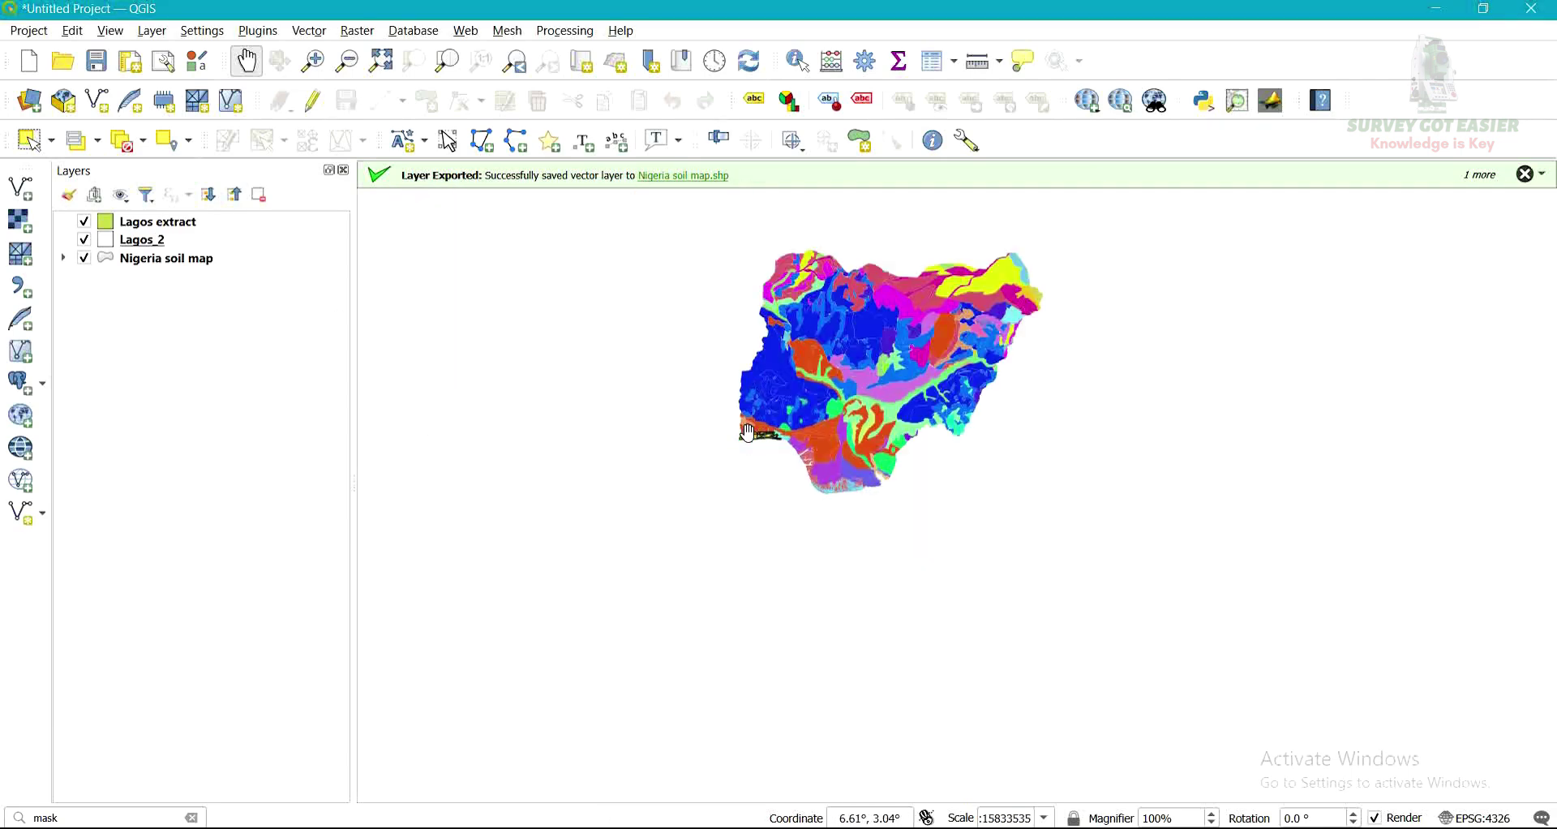
pyautogui.click(85, 258)
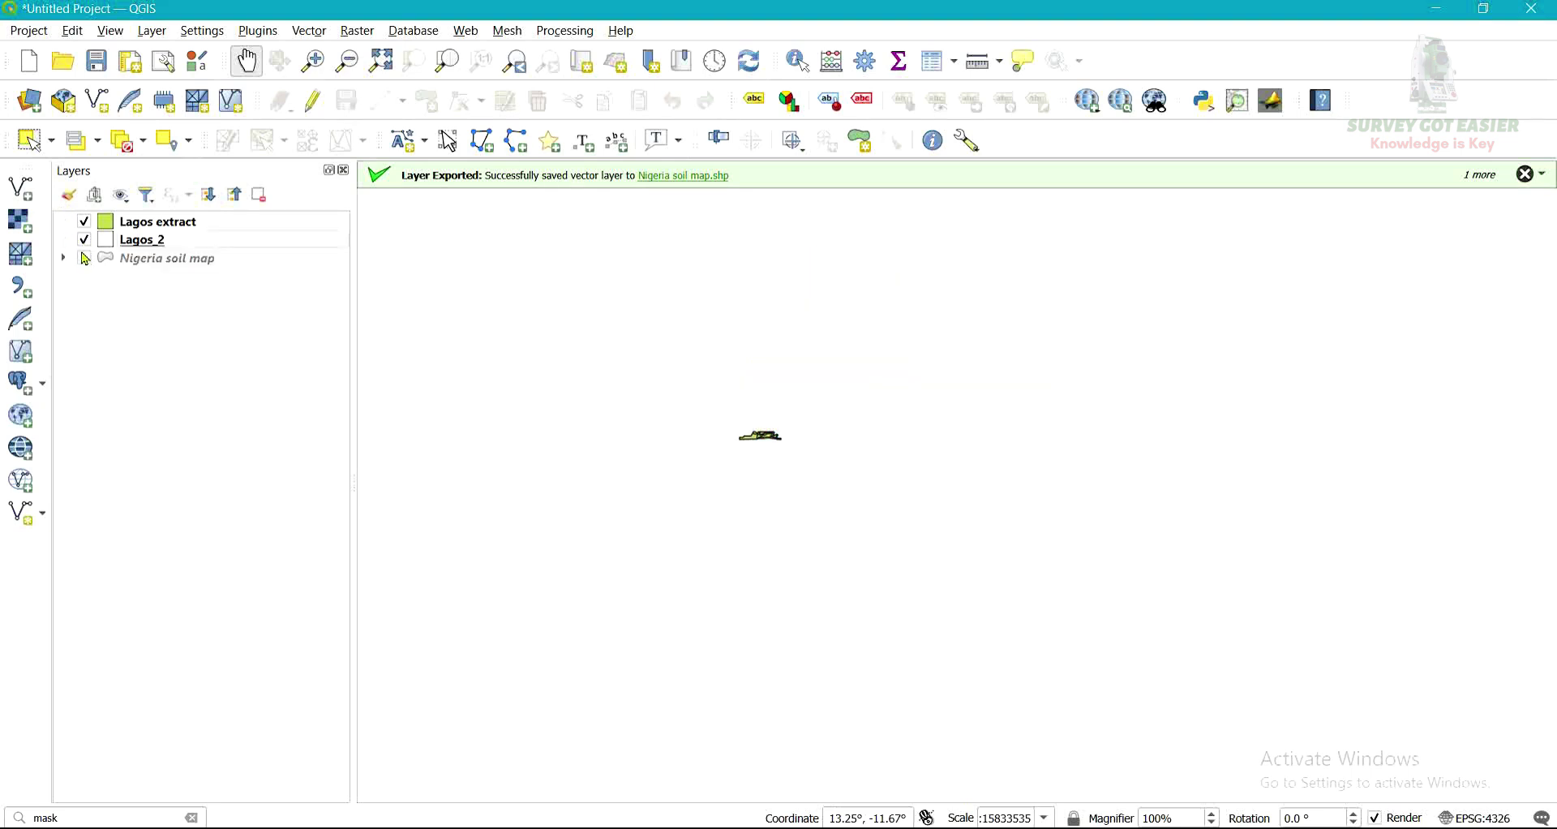
pyautogui.click(83, 241)
# Step: Zoom the map to the full extent of the Lagos extract layer
pyautogui.click(146, 225)
pyautogui.rightClick(147, 231)
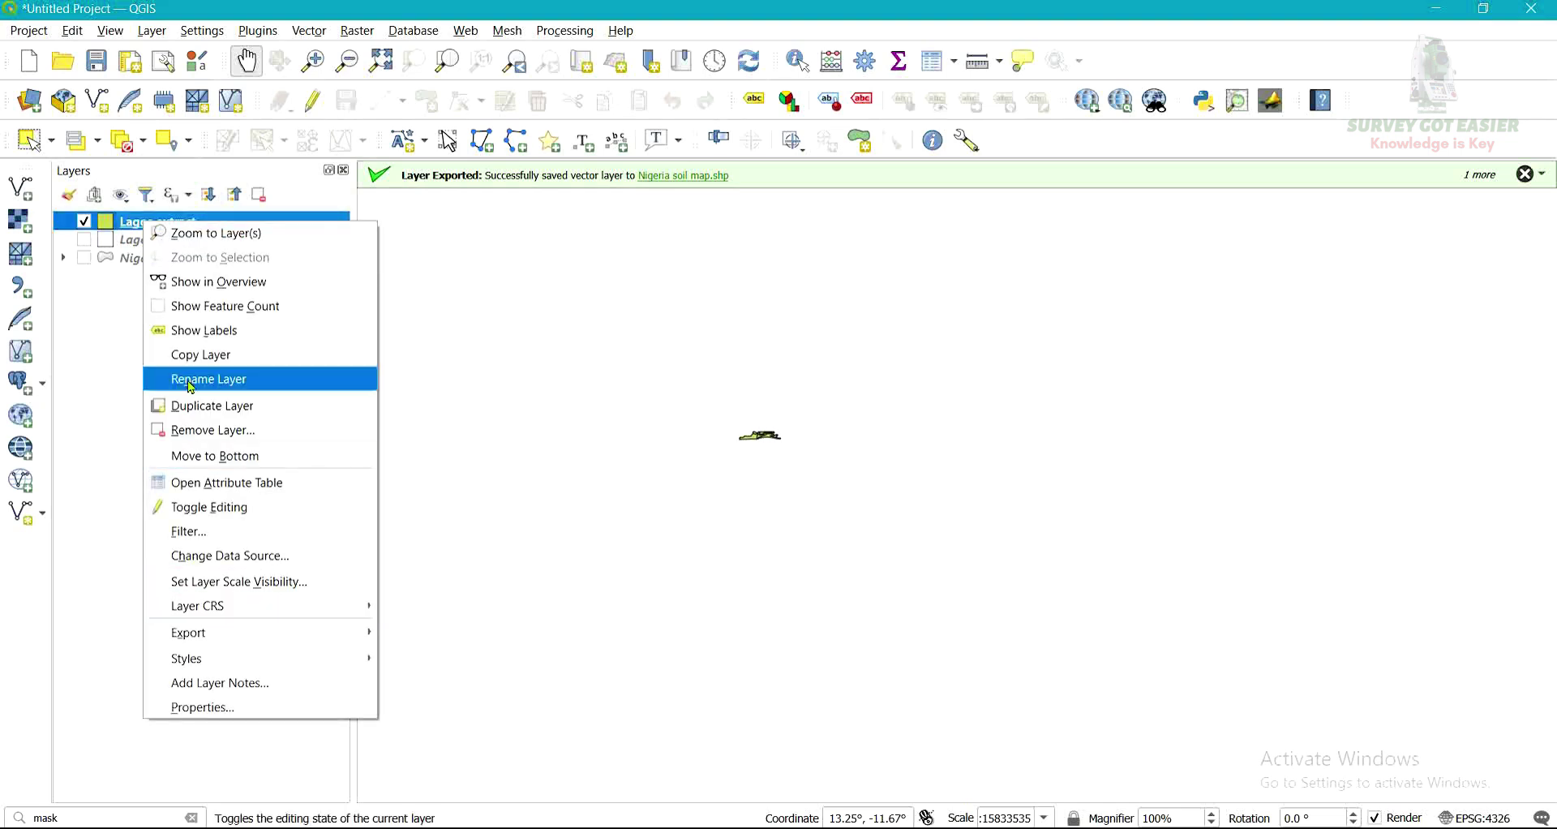
pyautogui.click(209, 241)
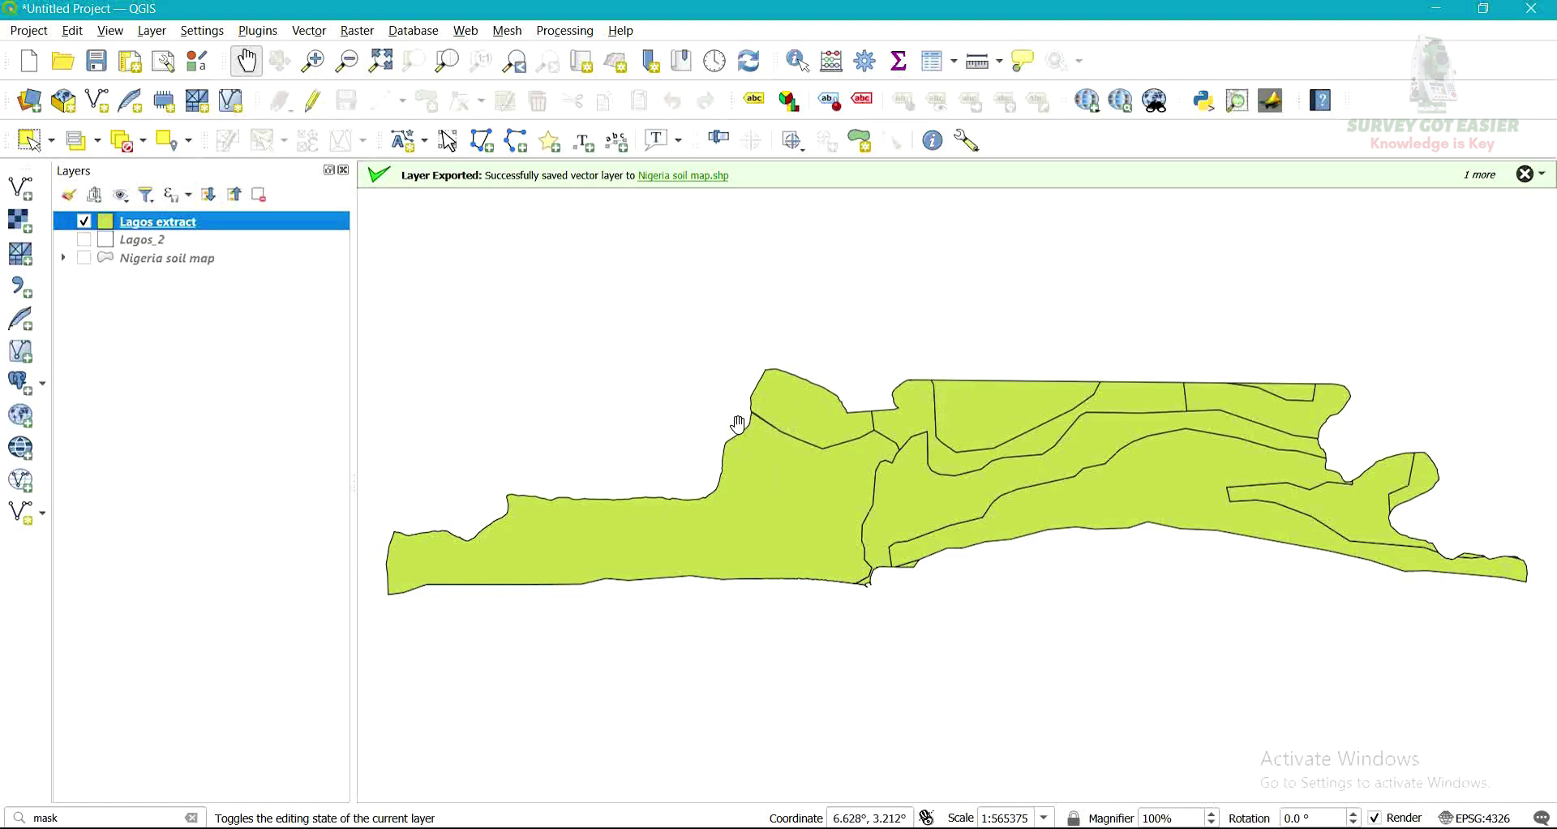
pyautogui.rightClick(122, 227)
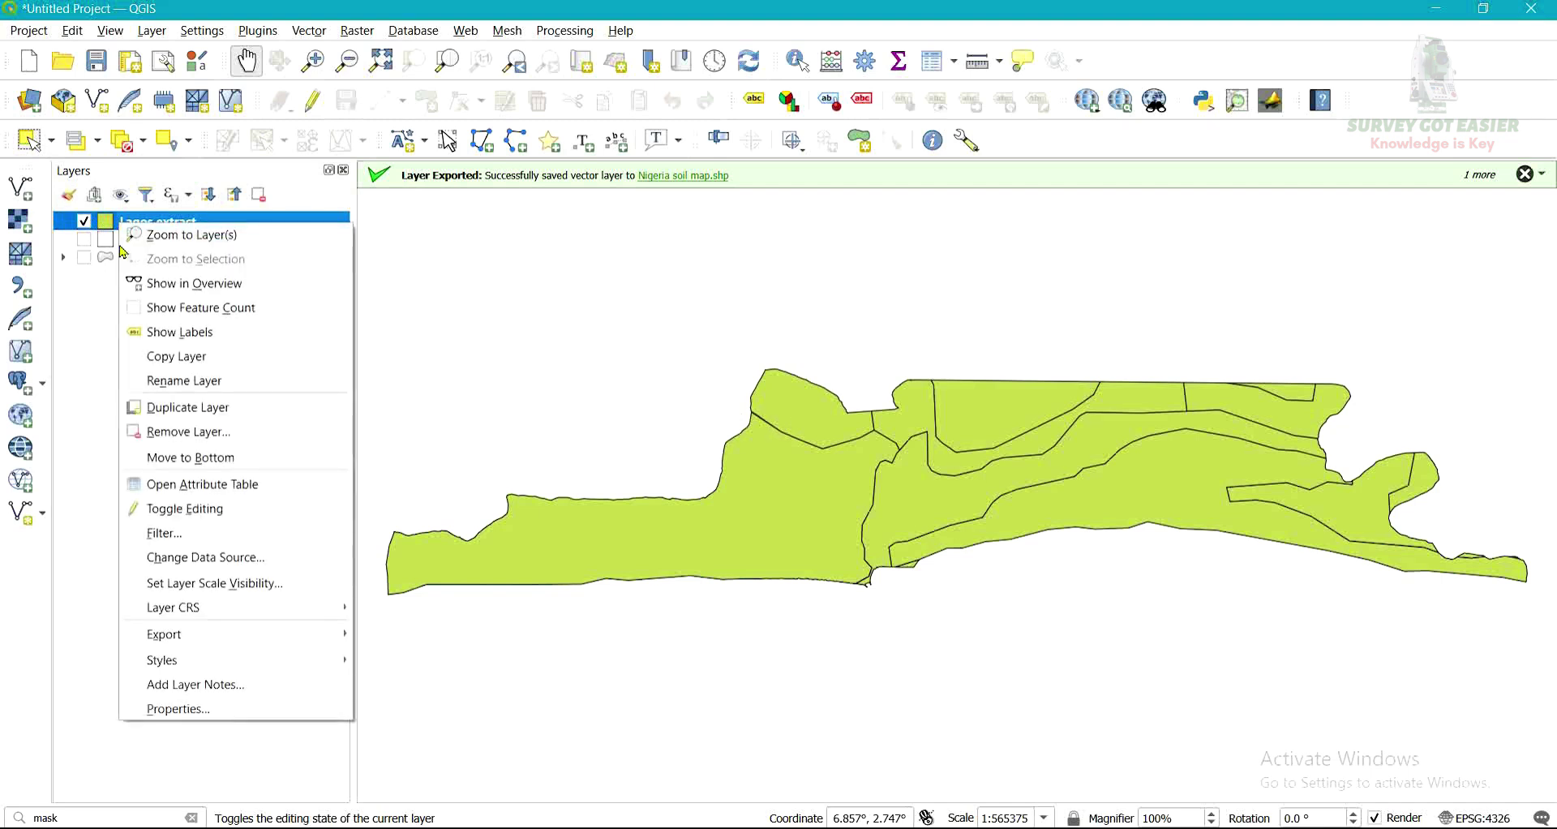
# Step: Style Lagos extract as Categorized on DOMSOI, classifying Nd, Rd and WR colours
pyautogui.click(179, 705)
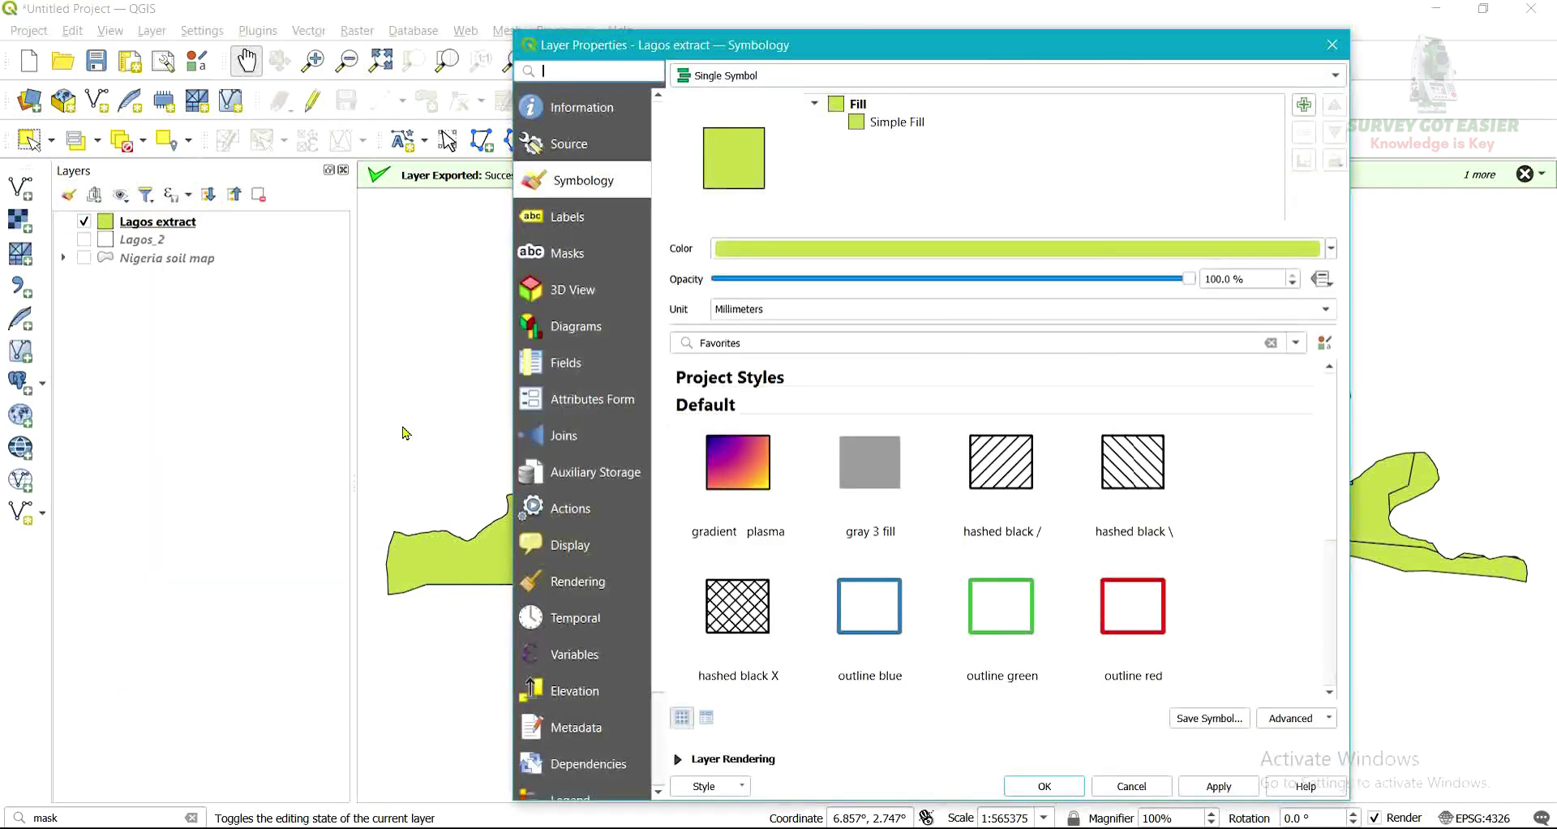
pyautogui.click(819, 77)
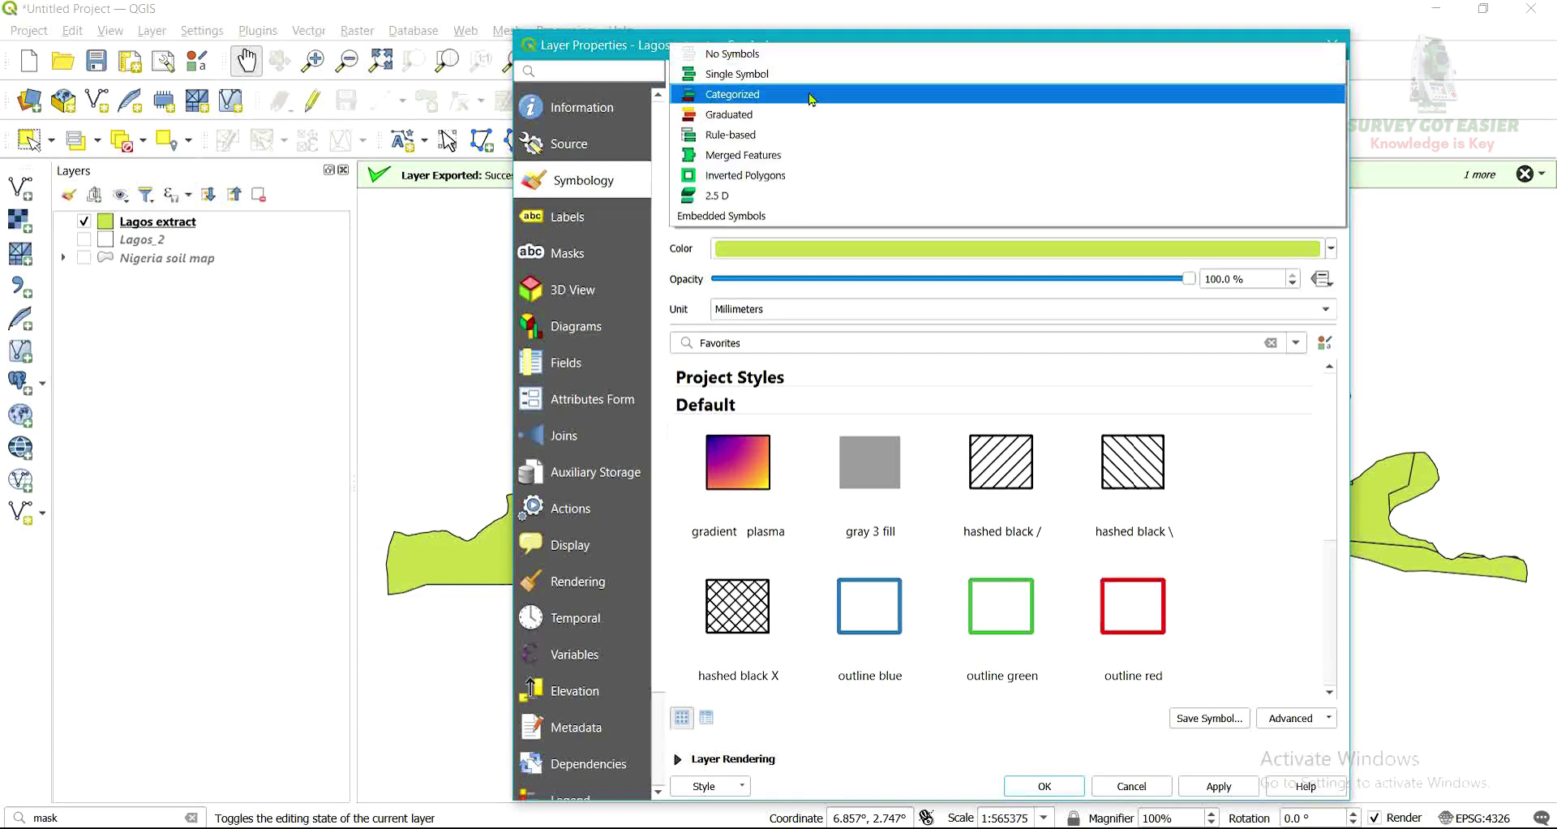
pyautogui.click(727, 95)
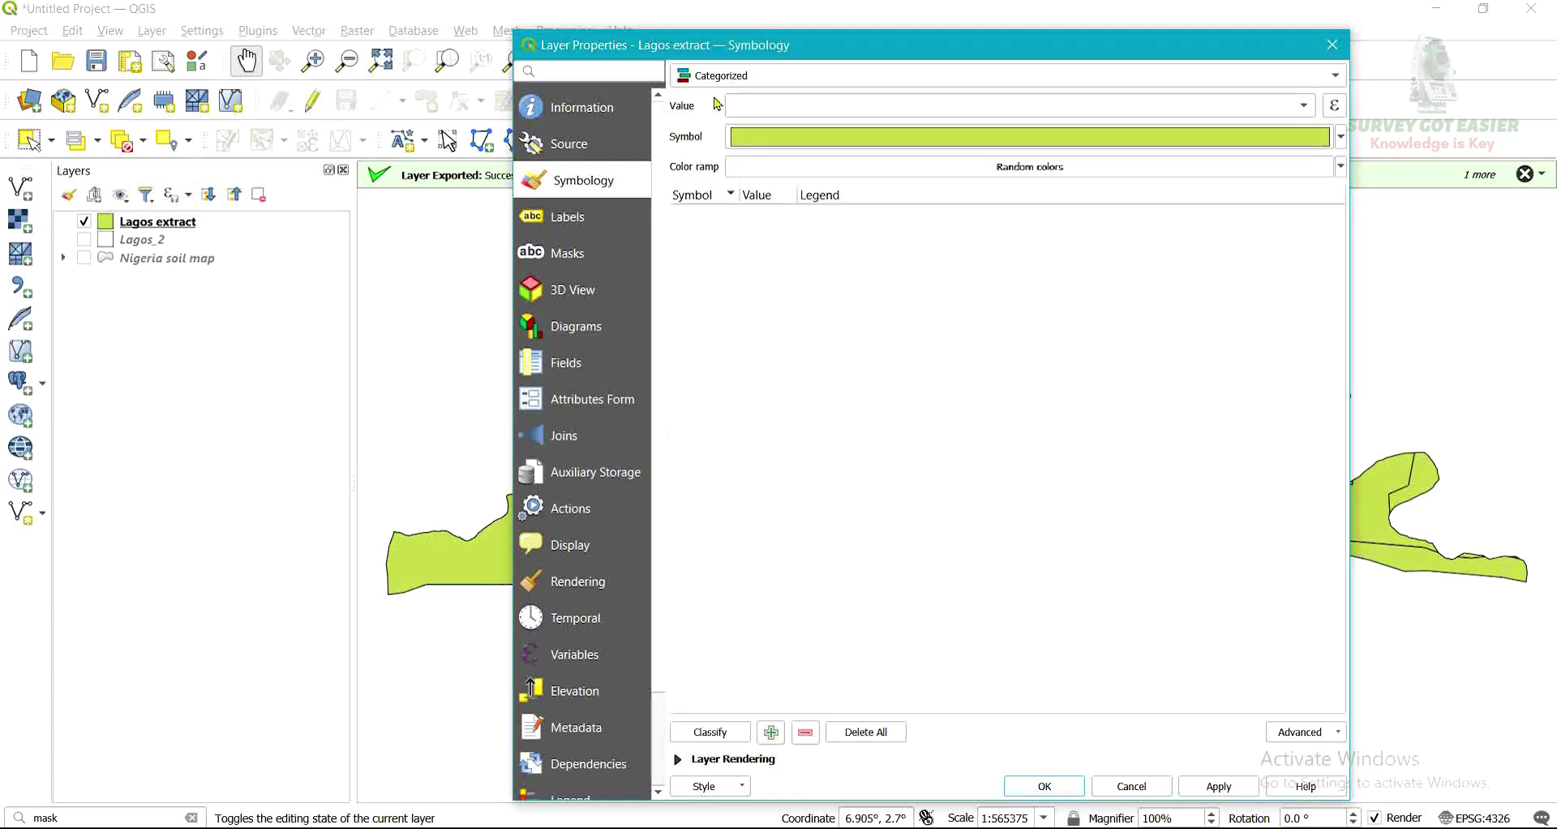
pyautogui.click(1312, 106)
pyautogui.click(1049, 205)
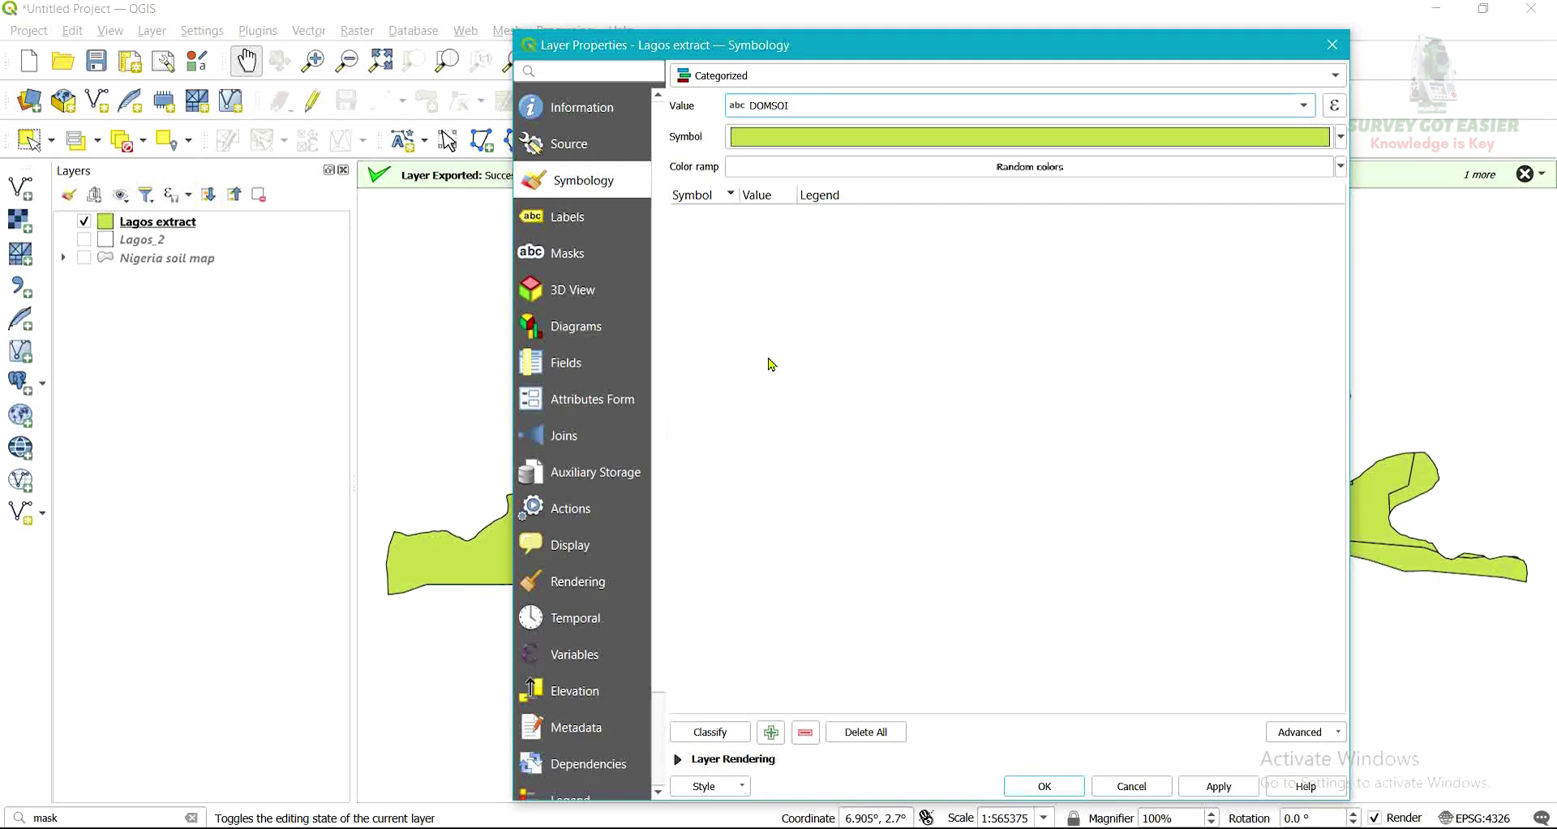
pyautogui.click(713, 735)
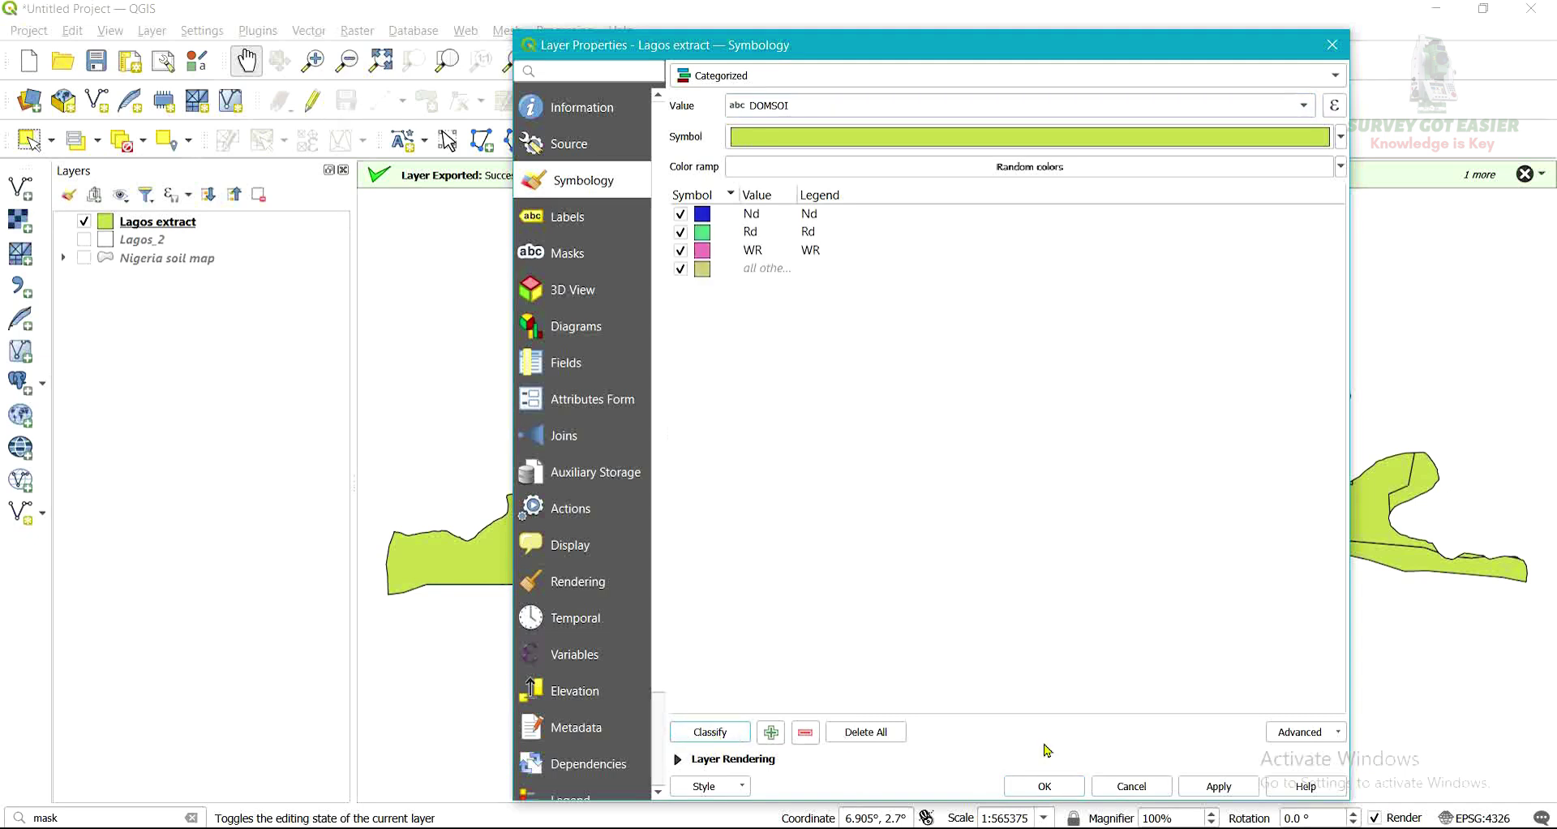
pyautogui.click(1219, 787)
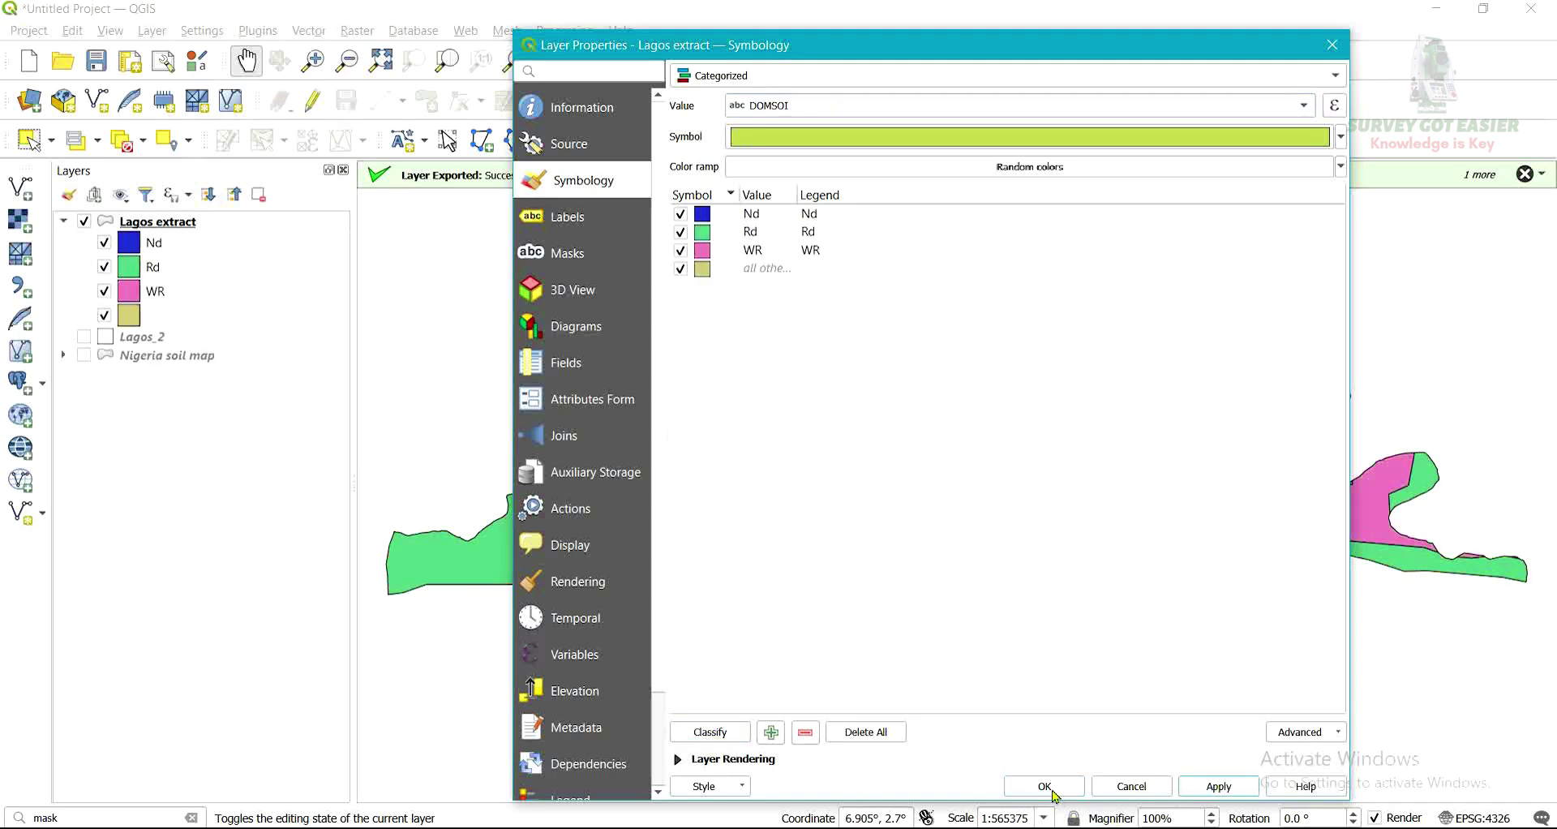
pyautogui.click(1046, 786)
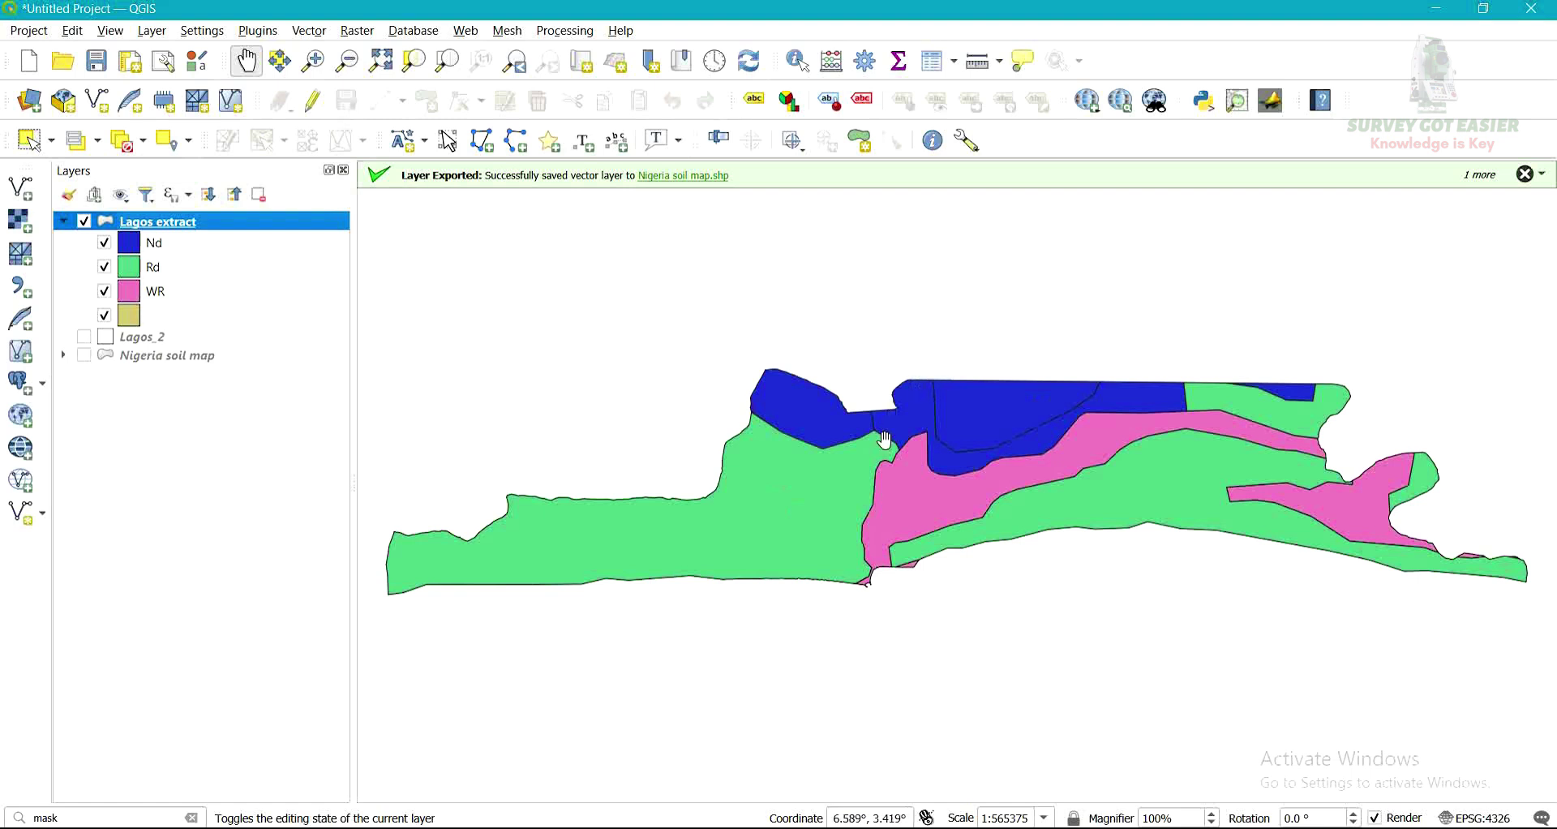